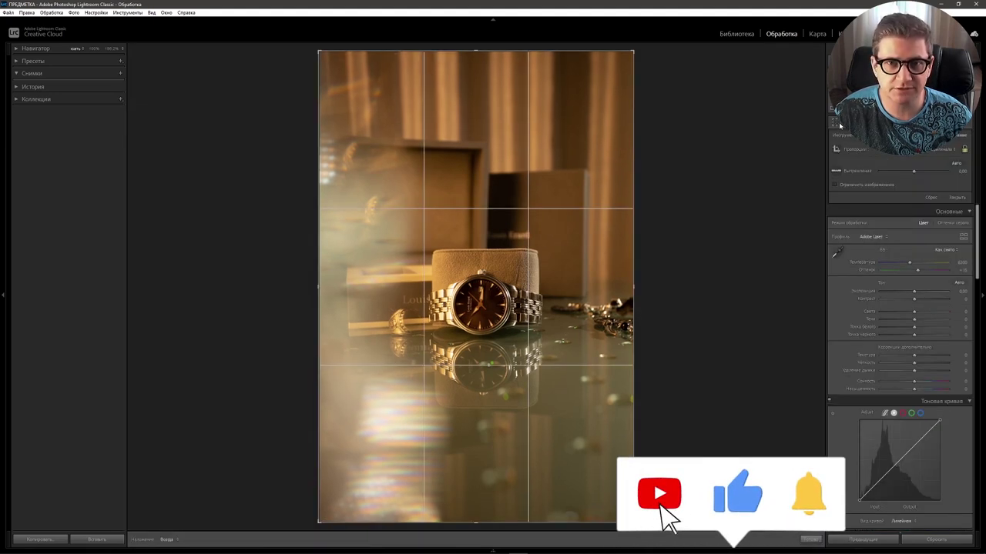
Crop the wristwatch photo to a 4 x 5 / 8 x 10 ratio and rotate it slightly to straighten
{"action": "left_click", "coordinate": [836, 121]}
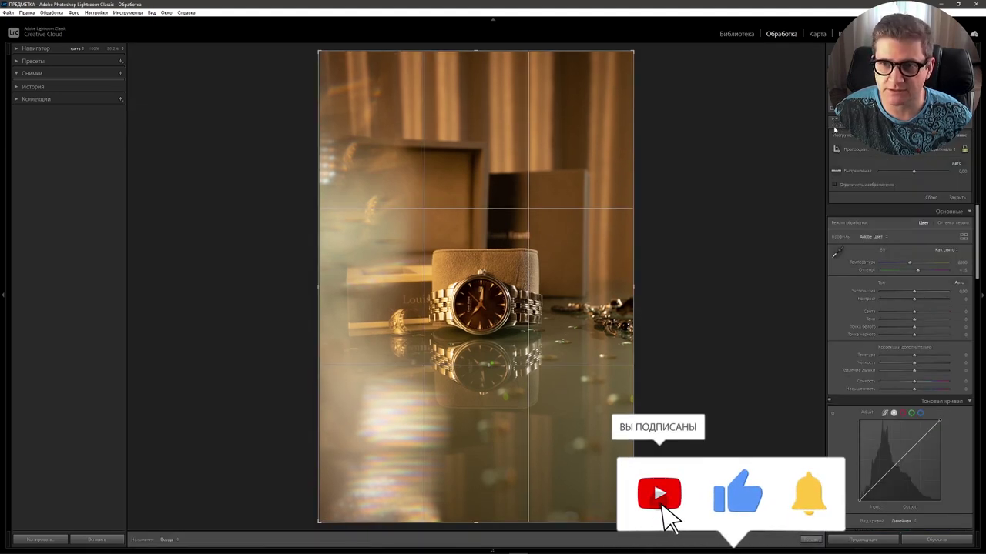
{"action": "left_click", "coordinate": [956, 150]}
{"action": "left_click", "coordinate": [899, 196]}
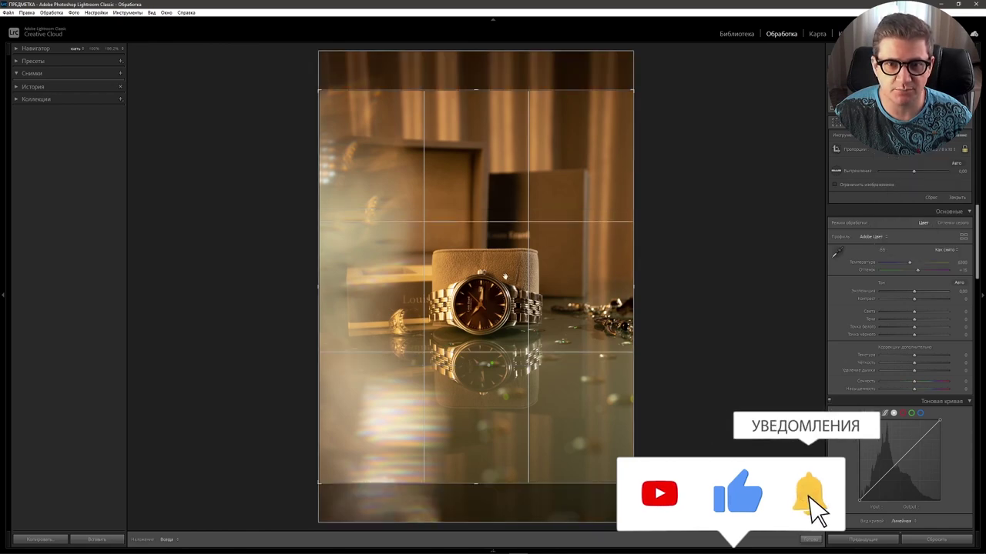
{"action": "left_click_drag", "start_coordinate": [638, 49], "coordinate": [638, 82]}
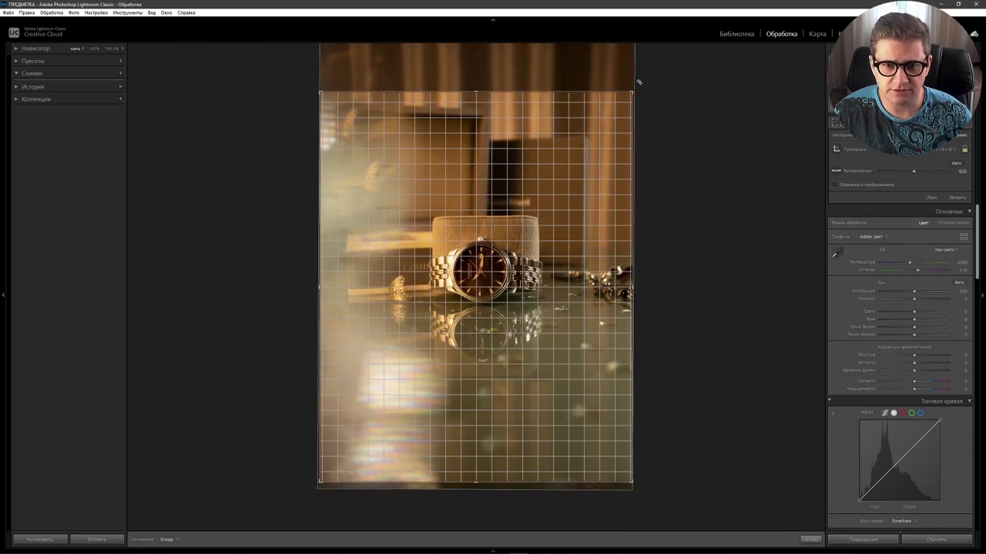
{"action": "left_click_drag", "start_coordinate": [639, 81], "coordinate": [638, 82]}
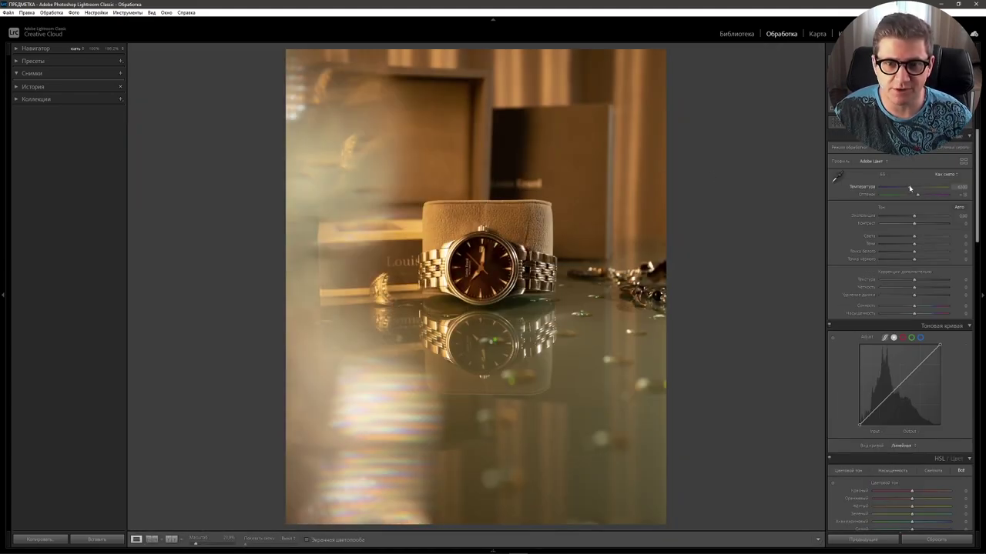
Cool the white balance, then set Highlights -75, Whites -70 and Blacks +30
{"action": "left_click_drag", "start_coordinate": [910, 187], "coordinate": [900, 187]}
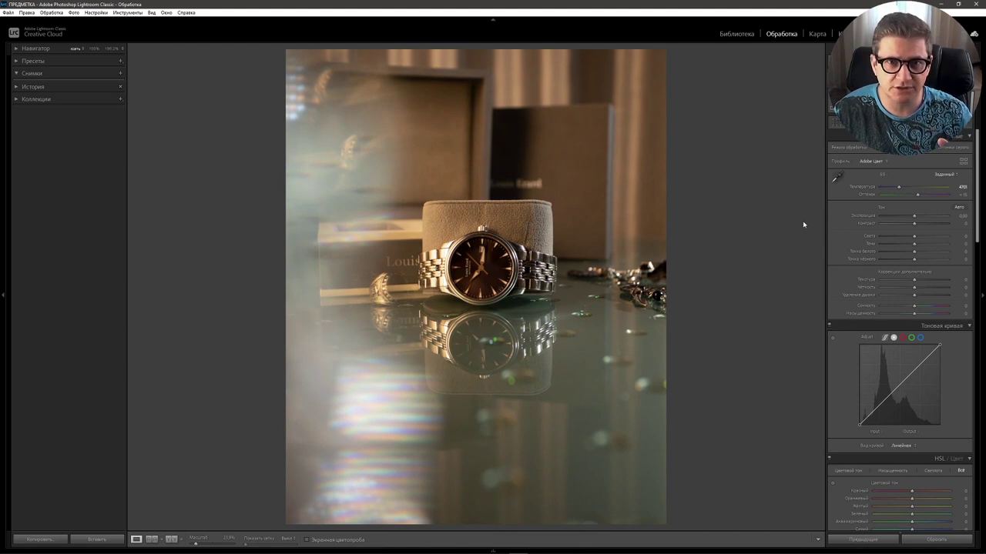
{"action": "key", "text": "ctrl+z"}
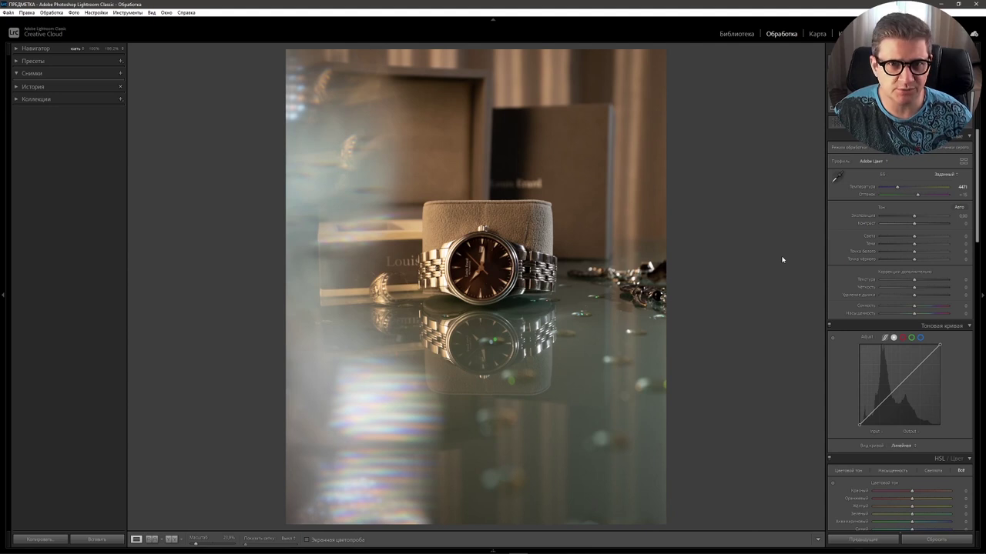
{"action": "left_click_drag", "start_coordinate": [914, 236], "coordinate": [890, 240]}
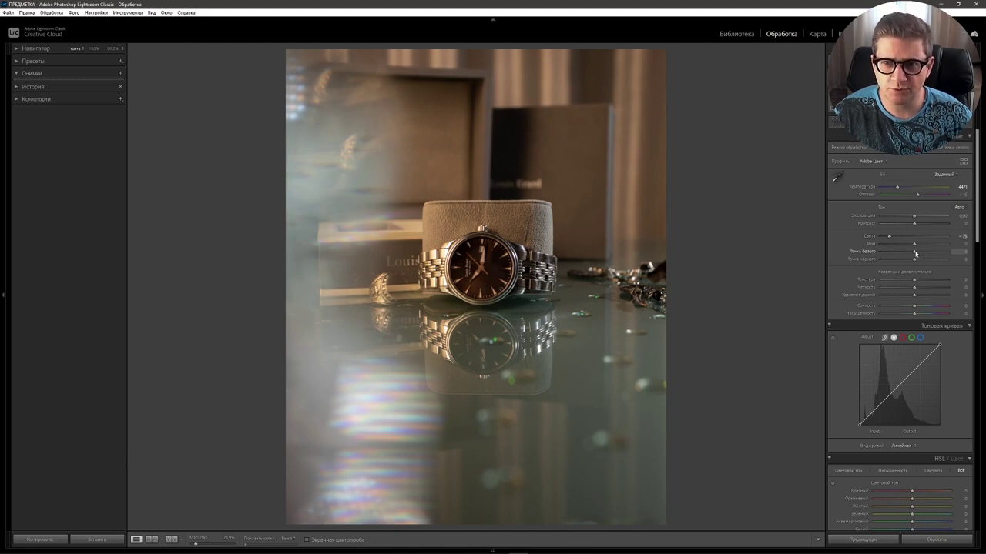
{"action": "mouse_move", "coordinate": [914, 251]}
{"action": "left_mouse_down"}
{"action": "mouse_move", "coordinate": [890, 251]}
{"action": "mouse_move", "coordinate": [922, 224]}
{"action": "left_mouse_up"}
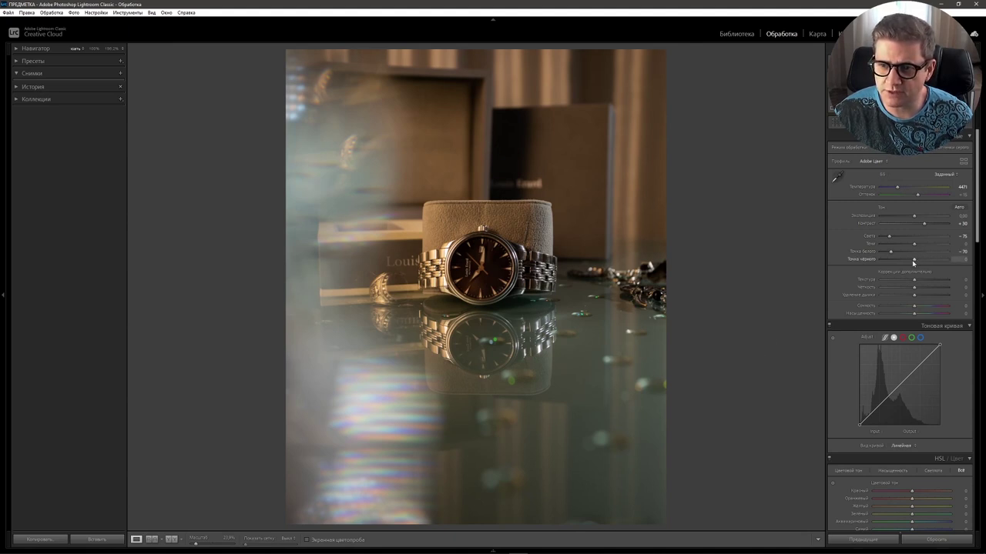
{"action": "left_click_drag", "start_coordinate": [914, 260], "coordinate": [925, 263]}
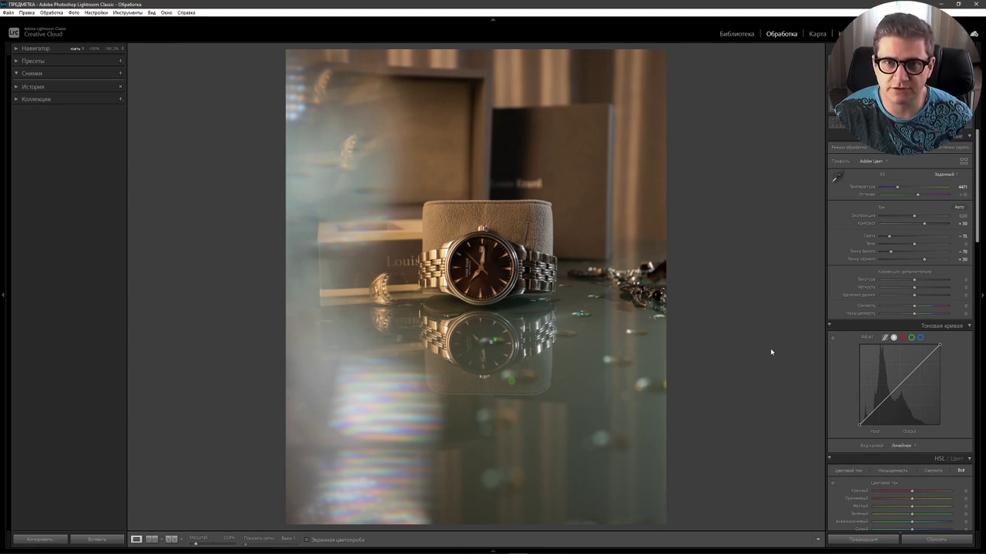
Set Texture to +20 and Clarity to +10
{"action": "left_click", "coordinate": [962, 280]}
{"action": "type", "text": "20"}
{"action": "key", "text": "Return"}
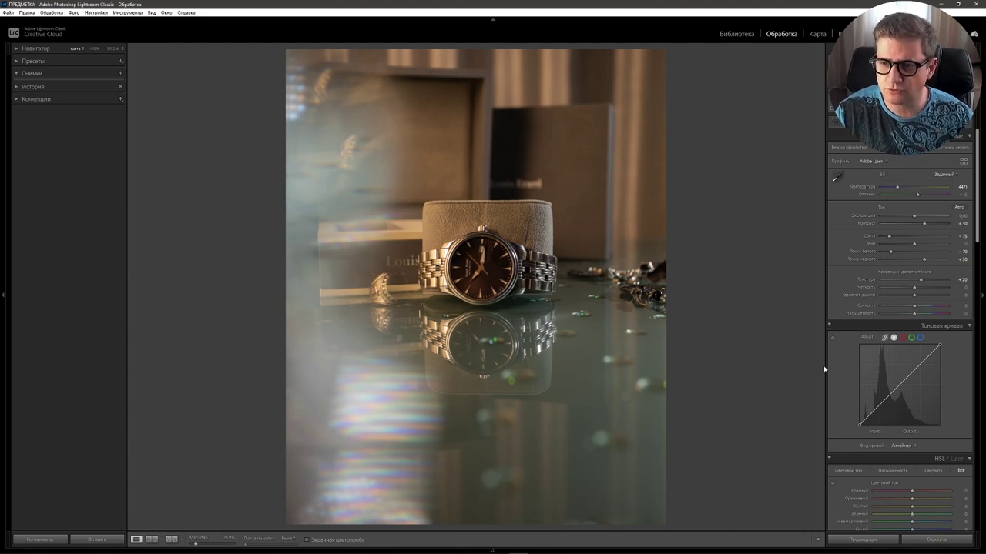
{"action": "left_click", "coordinate": [962, 287]}
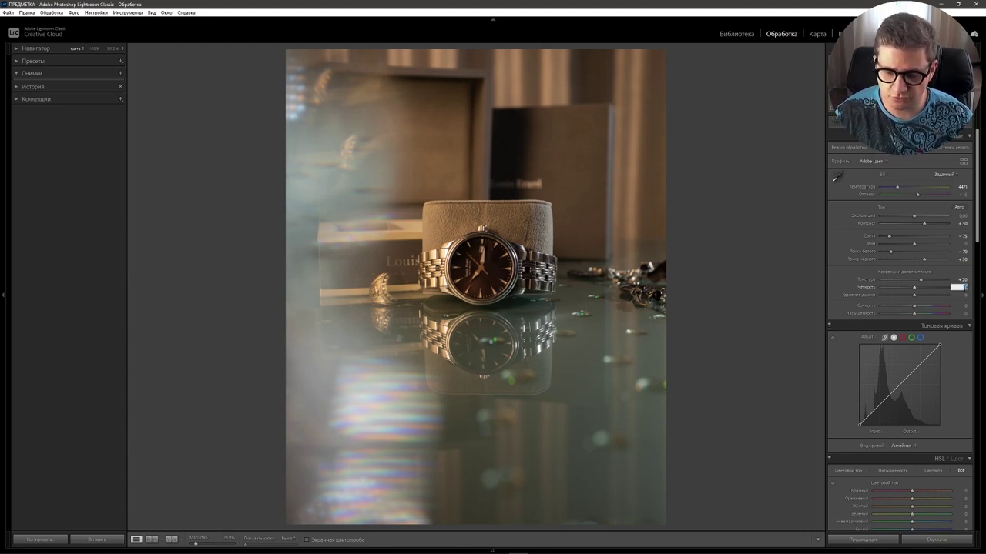
{"action": "type", "text": "10"}
{"action": "key", "text": "Return"}
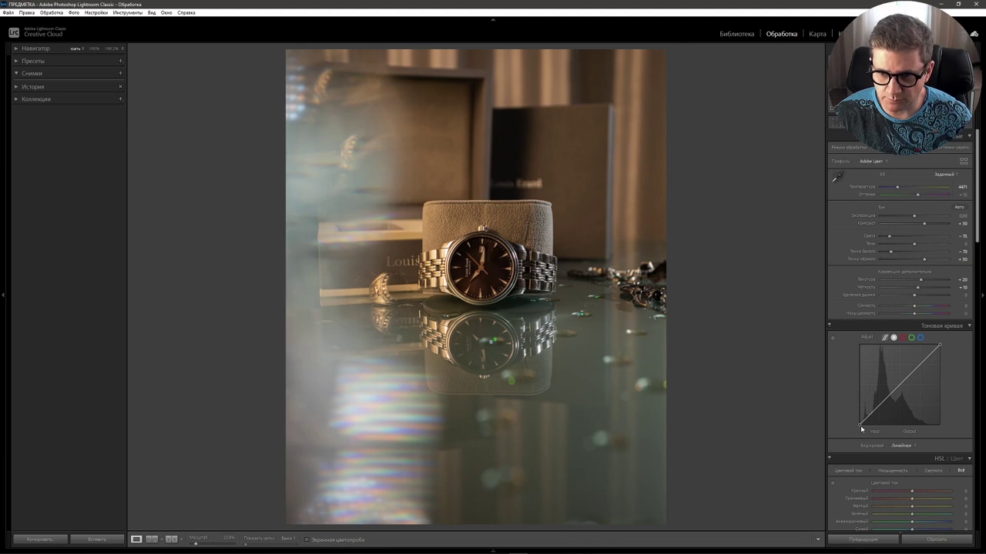
{"action": "mouse_move", "coordinate": [859, 425]}
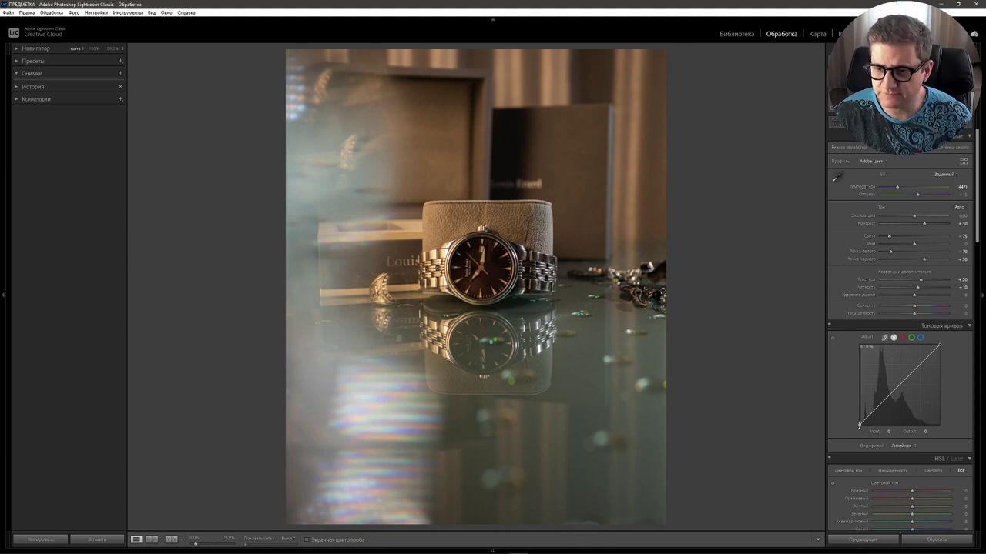
Raise the tone curve's black point, darken shadows and midtones, and lower the top point slightly
{"action": "left_click_drag", "start_coordinate": [859, 425], "coordinate": [859, 418]}
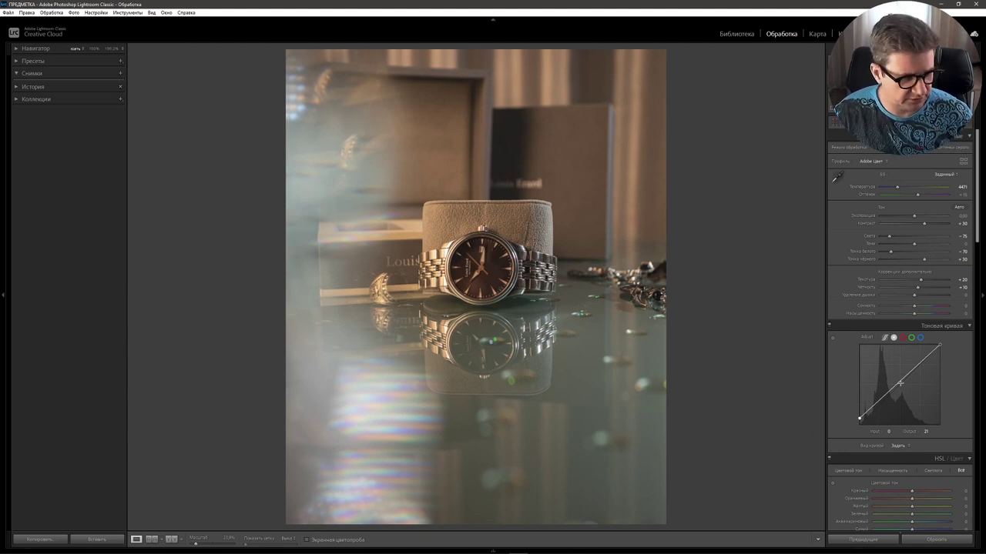
{"action": "key", "text": "alt"}
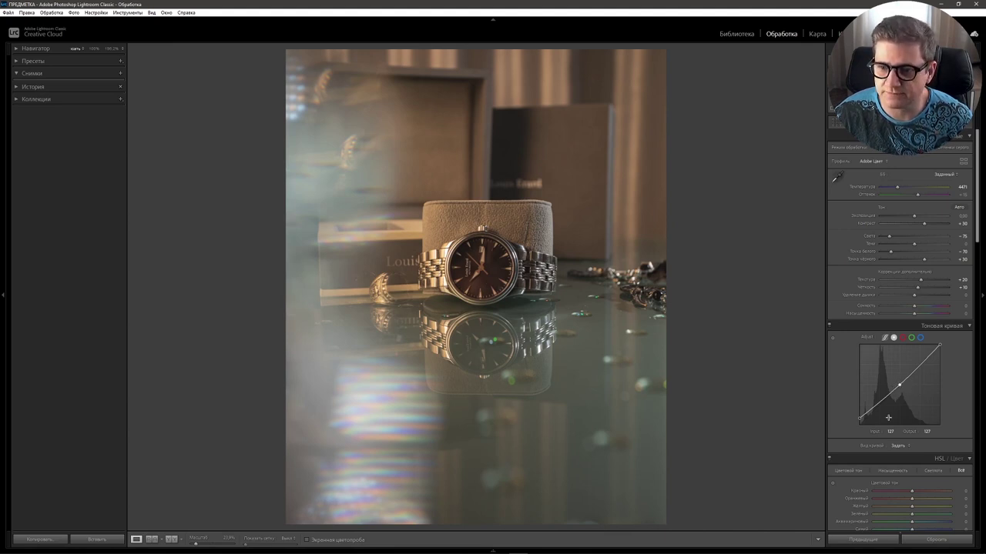
{"action": "left_click_drag", "start_coordinate": [873, 408], "coordinate": [887, 456]}
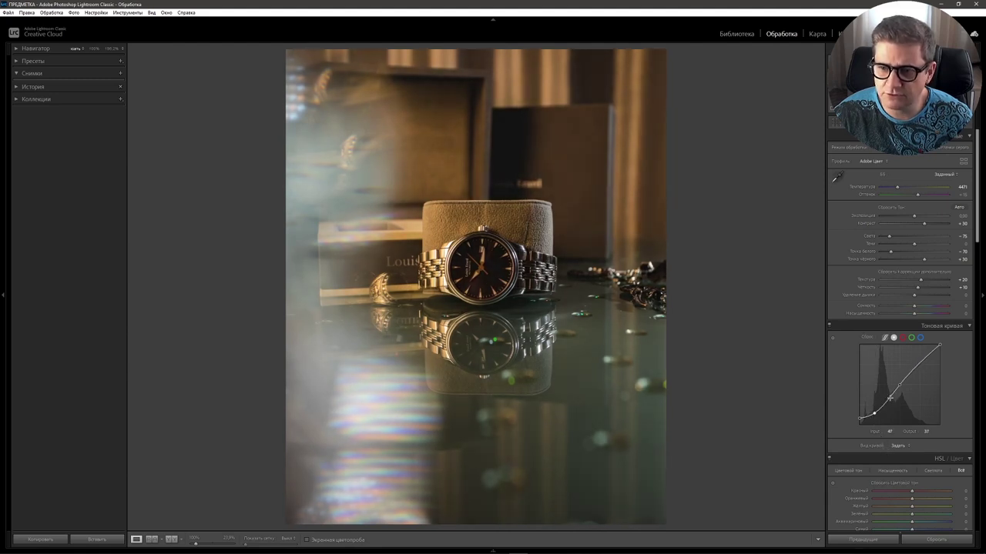
{"action": "left_click_drag", "start_coordinate": [890, 395], "coordinate": [893, 414]}
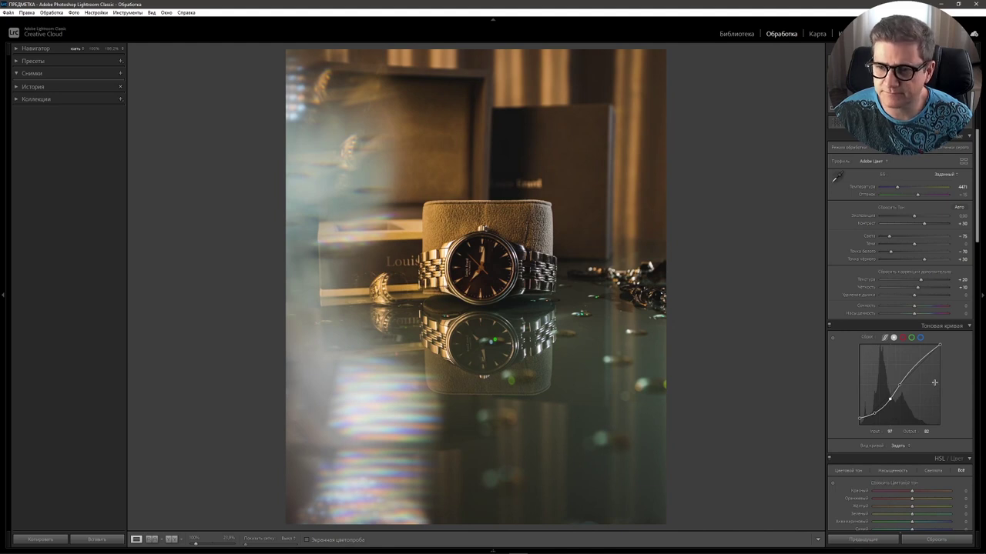
{"action": "left_click_drag", "start_coordinate": [949, 362], "coordinate": [953, 378]}
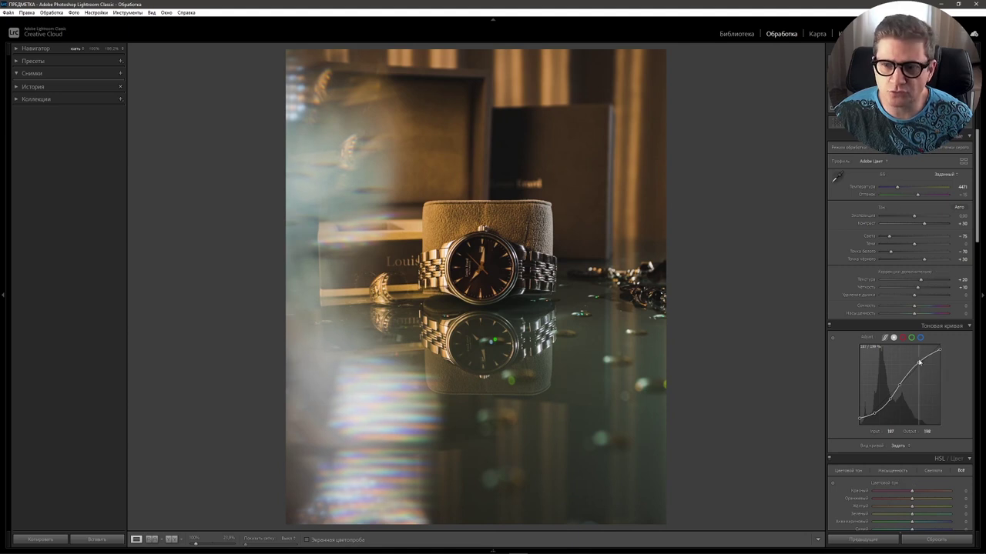
{"action": "left_click_drag", "start_coordinate": [920, 361], "coordinate": [919, 359]}
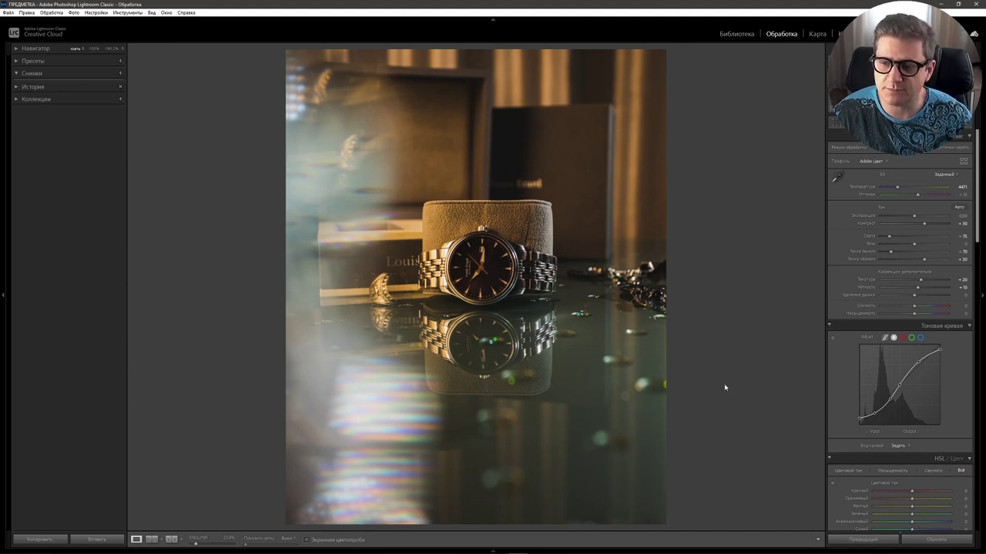
{"action": "left_click_drag", "start_coordinate": [978, 174], "coordinate": [978, 241]}
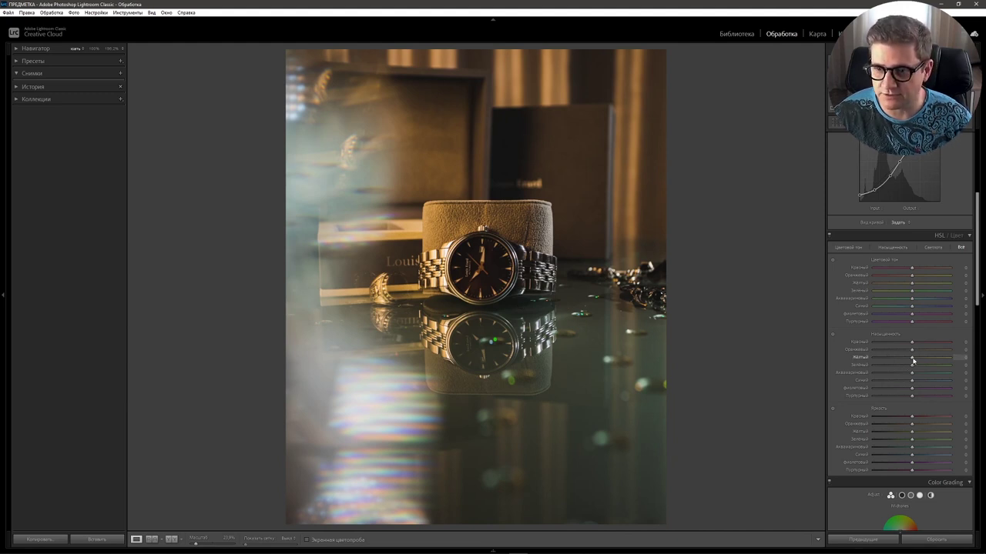
Drop saturation of yellow, green, aqua, blue and purple to -100
{"action": "left_click_drag", "start_coordinate": [913, 360], "coordinate": [794, 361]}
{"action": "left_click_drag", "start_coordinate": [911, 365], "coordinate": [801, 366]}
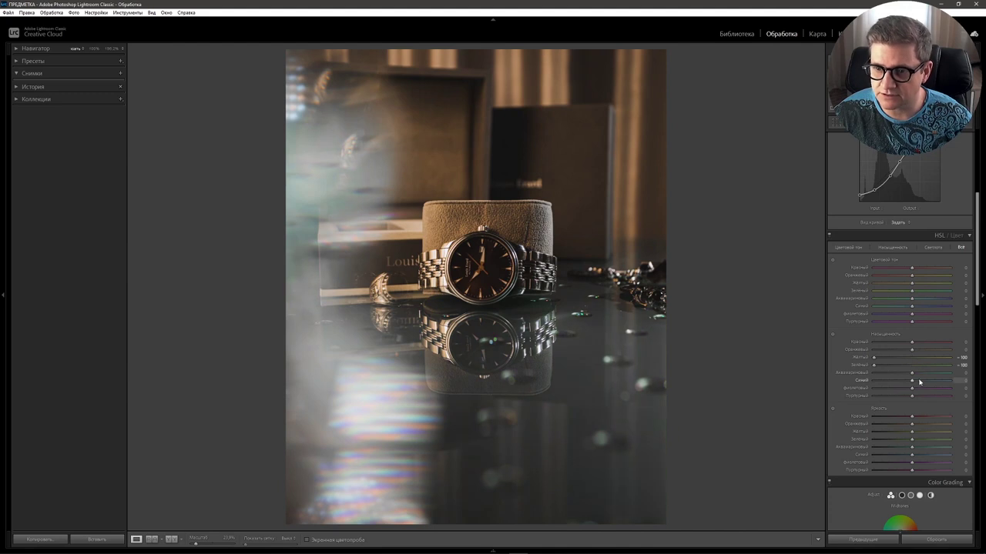
{"action": "left_click_drag", "start_coordinate": [912, 373], "coordinate": [801, 373]}
{"action": "left_click_drag", "start_coordinate": [912, 380], "coordinate": [736, 367]}
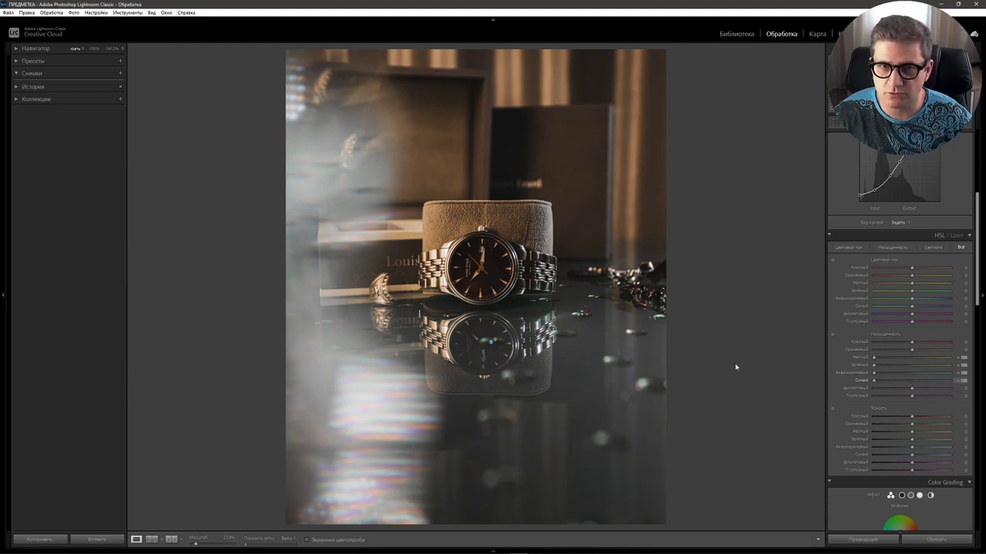
{"action": "left_click_drag", "start_coordinate": [912, 389], "coordinate": [779, 388]}
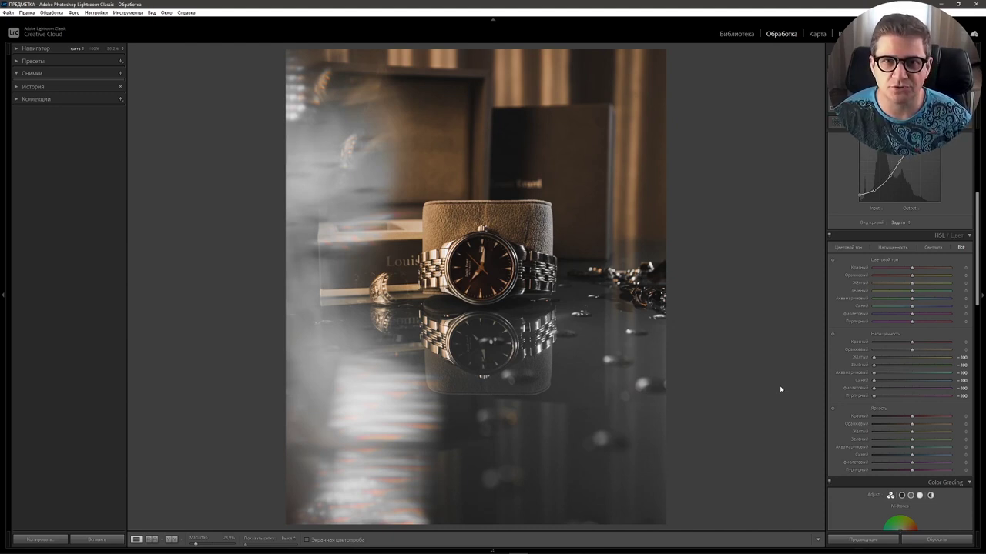
Shift hue of red +25, orange -10 and yellow -27, with small blue and purple tweaks
{"action": "left_click_drag", "start_coordinate": [912, 267], "coordinate": [922, 268]}
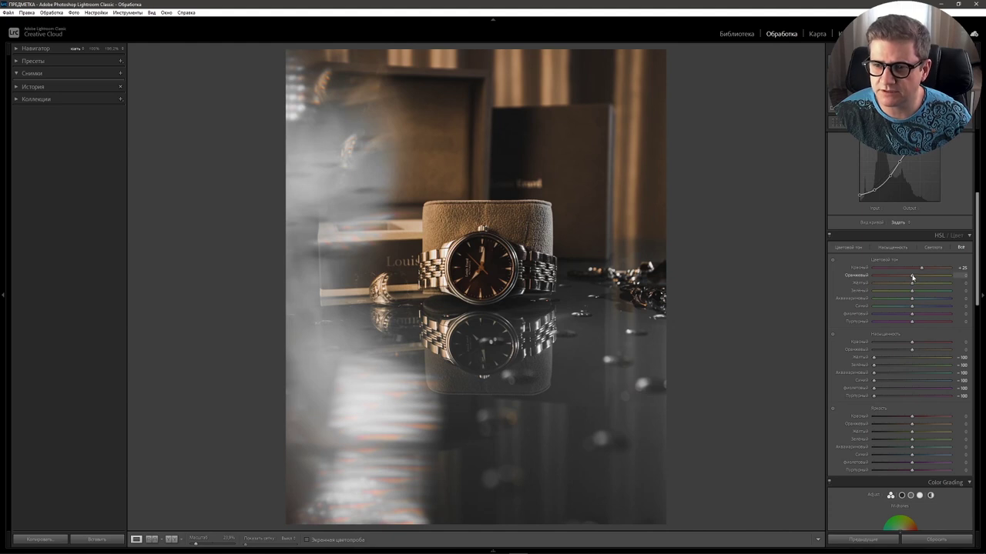
{"action": "left_click_drag", "start_coordinate": [912, 275], "coordinate": [906, 276]}
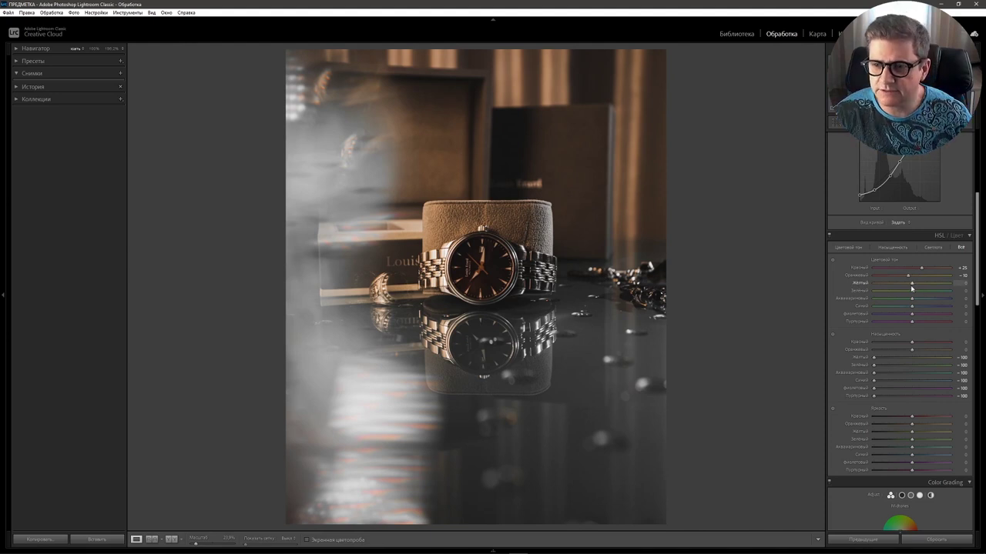
{"action": "left_click_drag", "start_coordinate": [913, 287], "coordinate": [902, 285]}
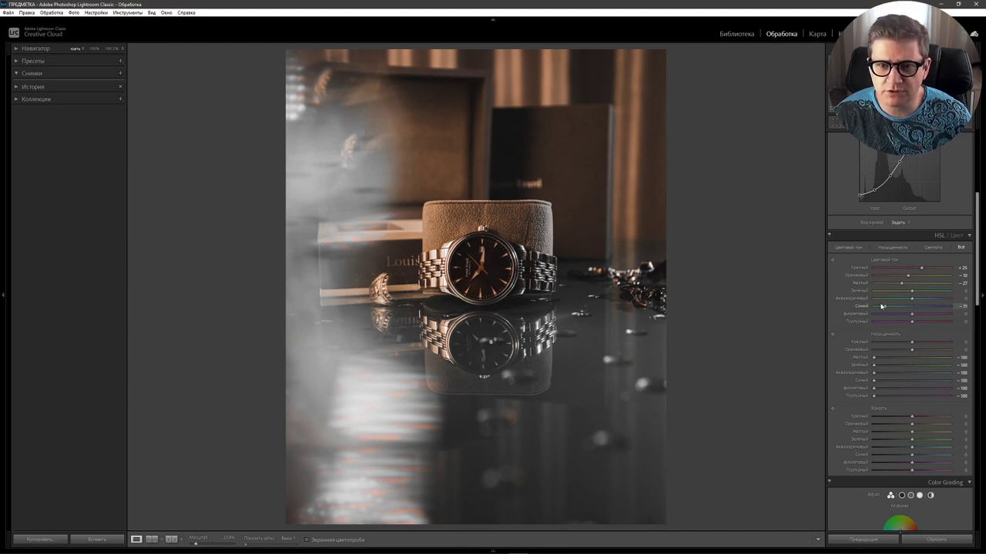
{"action": "left_click_drag", "start_coordinate": [911, 309], "coordinate": [912, 312]}
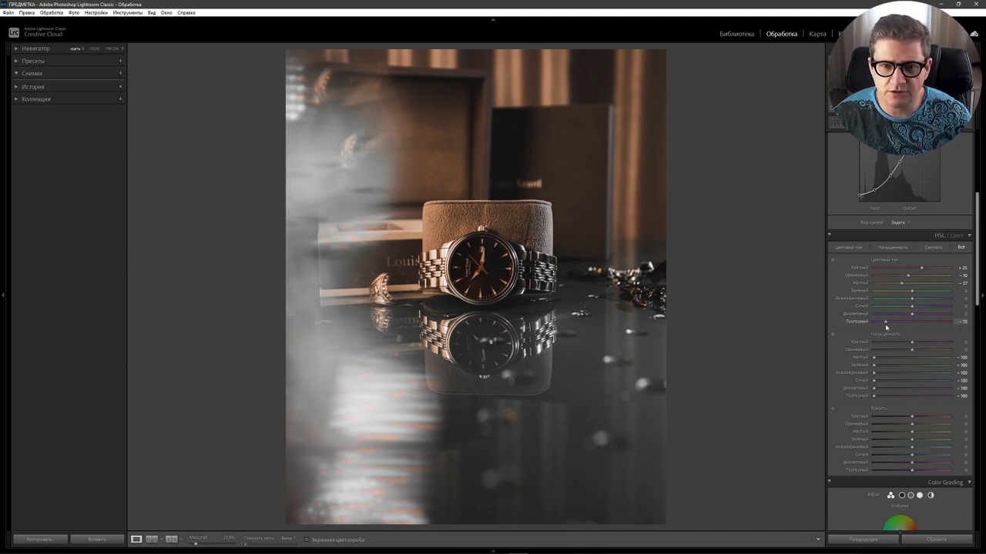
{"action": "left_click_drag", "start_coordinate": [886, 327], "coordinate": [890, 324]}
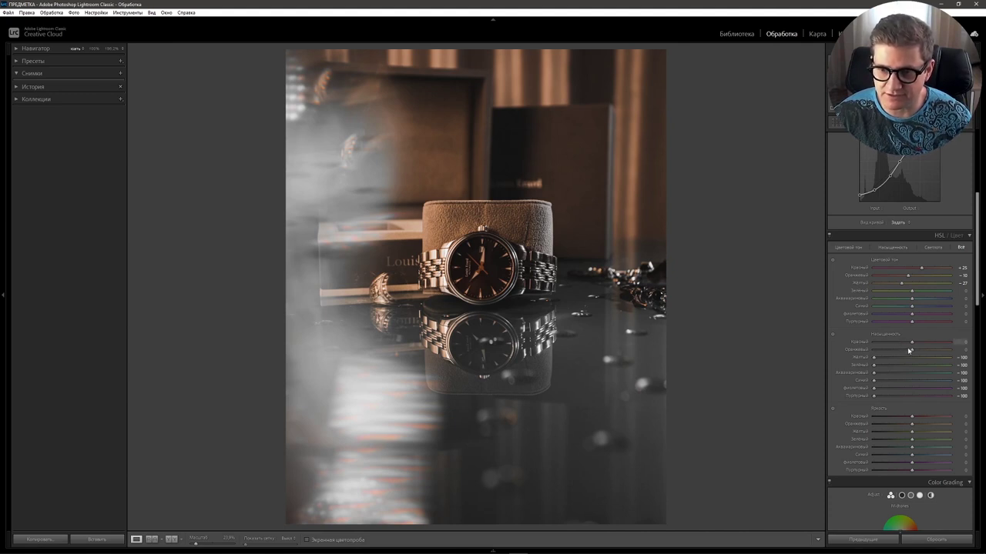
Set HSL luminance to red +17, orange +22, yellow +12, green -53, aqua +26, blue +34
{"action": "left_click_drag", "start_coordinate": [910, 414], "coordinate": [918, 418]}
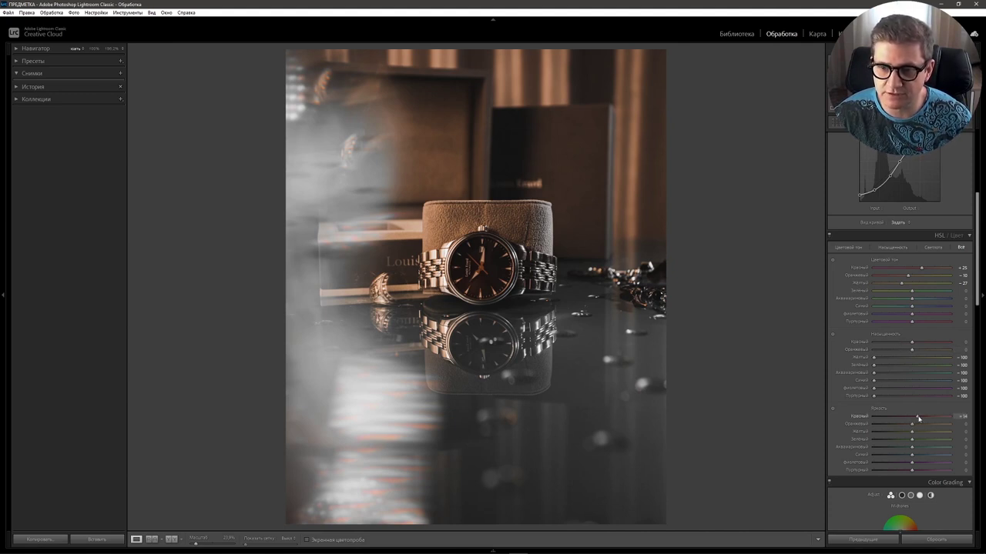
{"action": "left_click_drag", "start_coordinate": [912, 424], "coordinate": [925, 429]}
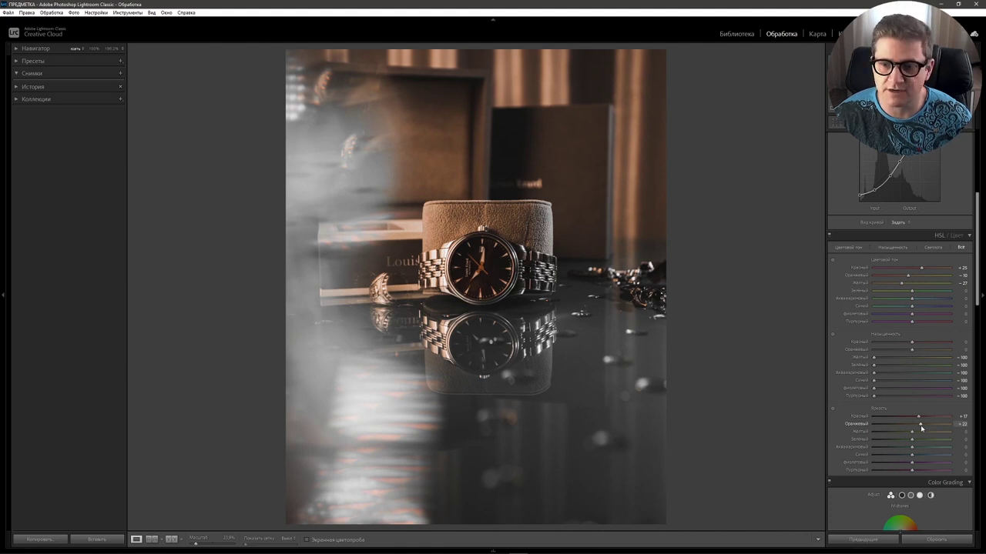
{"action": "left_click_drag", "start_coordinate": [912, 432], "coordinate": [916, 438]}
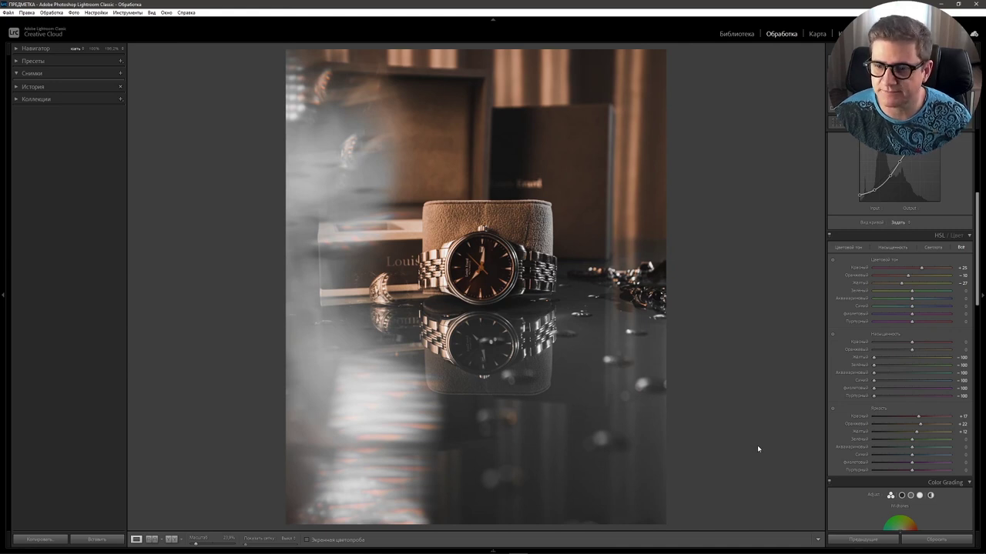
{"action": "mouse_move", "coordinate": [911, 439]}
{"action": "left_mouse_down"}
{"action": "mouse_move", "coordinate": [890, 439]}
{"action": "mouse_move", "coordinate": [894, 448]}
{"action": "left_mouse_up"}
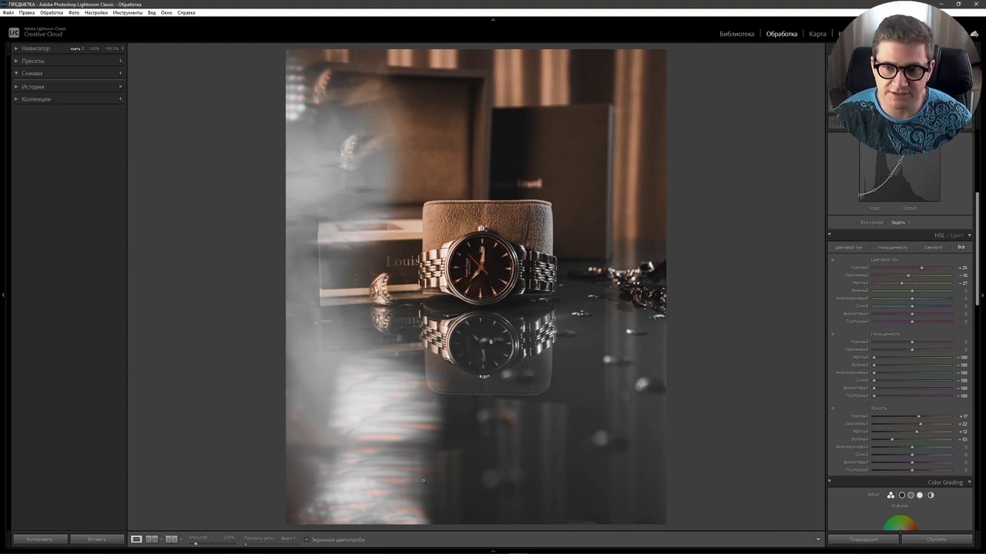
{"action": "left_click_drag", "start_coordinate": [912, 447], "coordinate": [922, 447]}
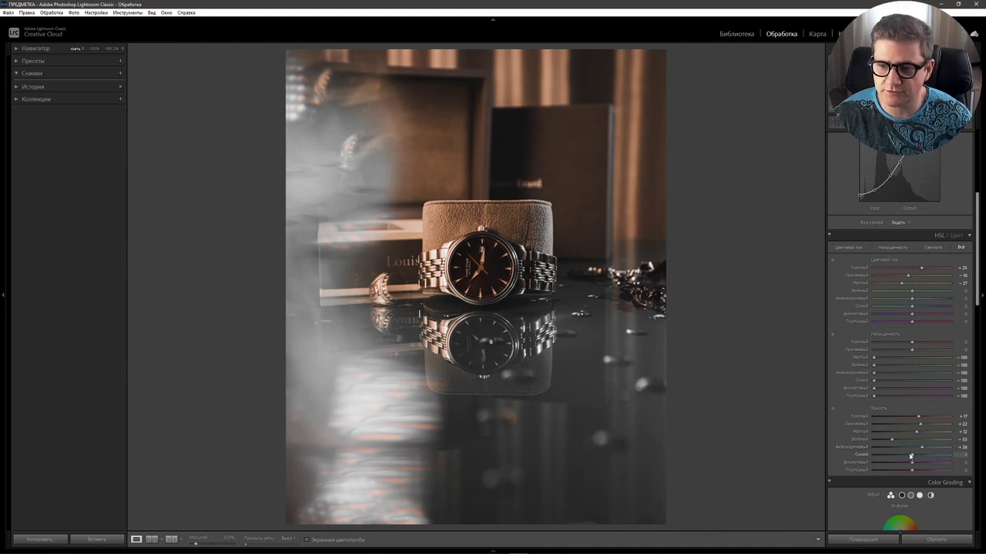
{"action": "left_click_drag", "start_coordinate": [912, 455], "coordinate": [917, 458]}
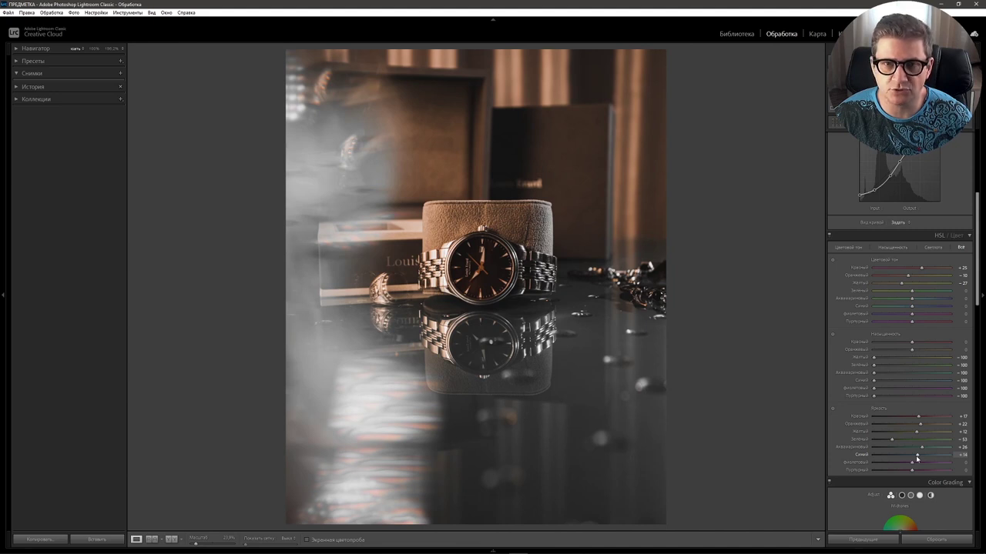
{"action": "left_click_drag", "start_coordinate": [977, 302], "coordinate": [976, 265]}
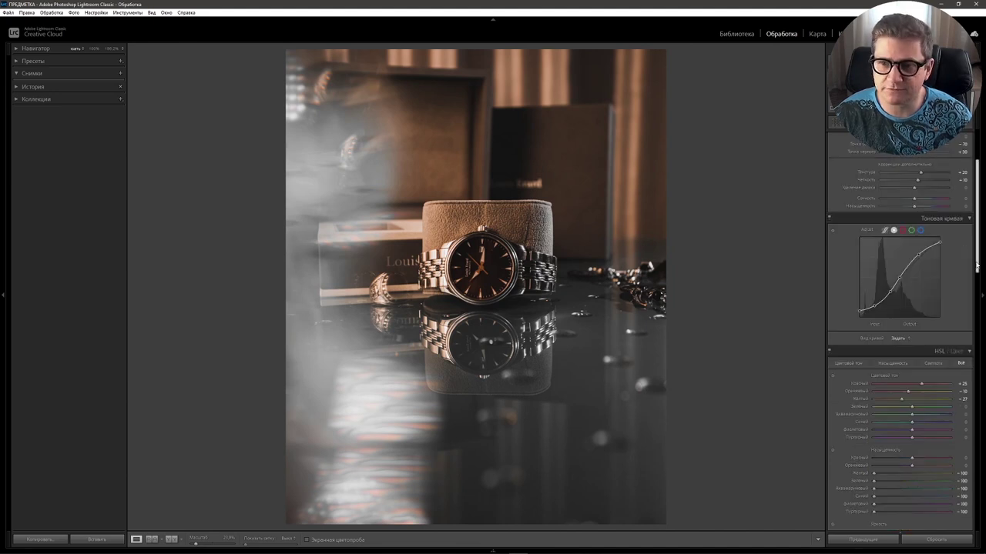
On the Red channel curve, anchor the midpoint and pull shadows and lower midtones down
{"action": "left_click", "coordinate": [903, 230]}
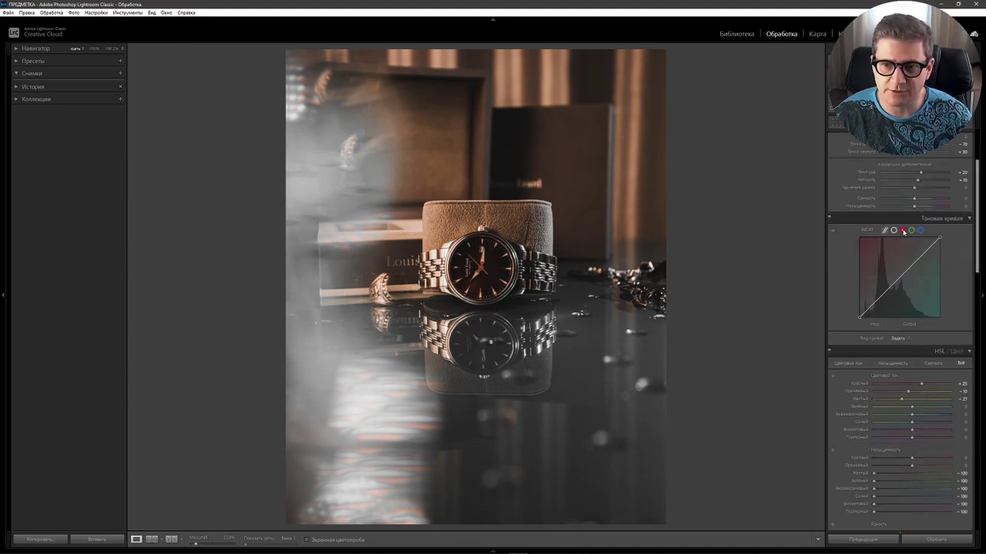
{"action": "key", "text": "alt"}
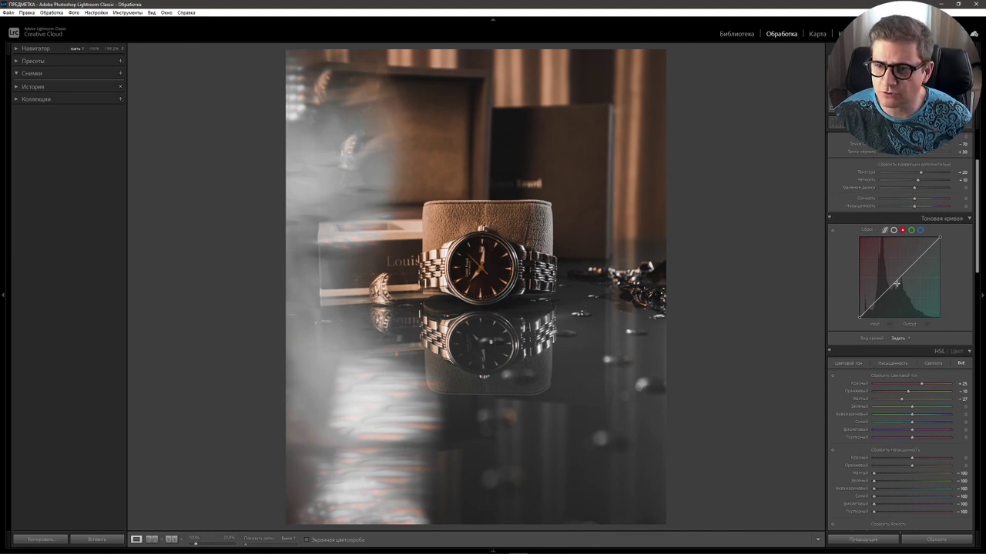
{"action": "left_click", "coordinate": [900, 279]}
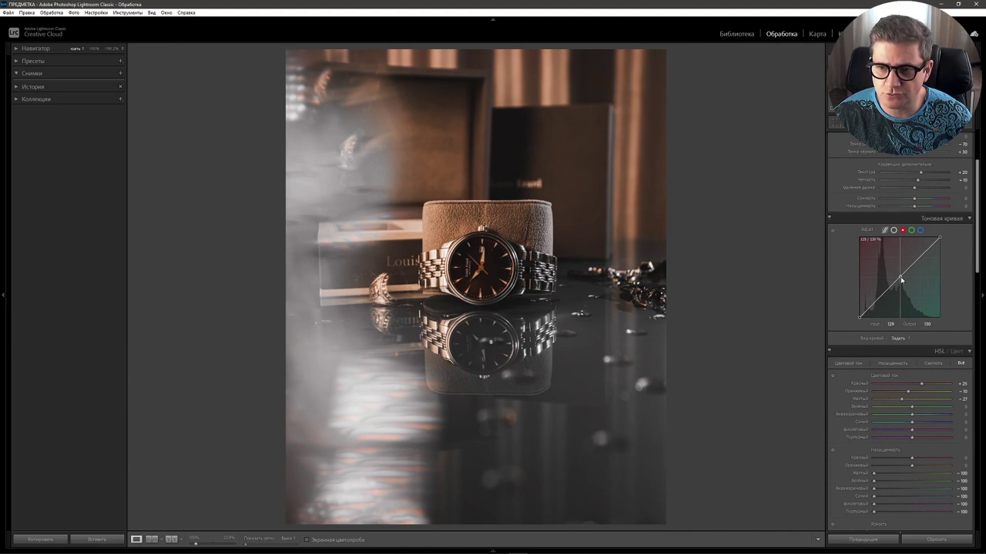
{"action": "left_click_drag", "start_coordinate": [902, 280], "coordinate": [899, 279]}
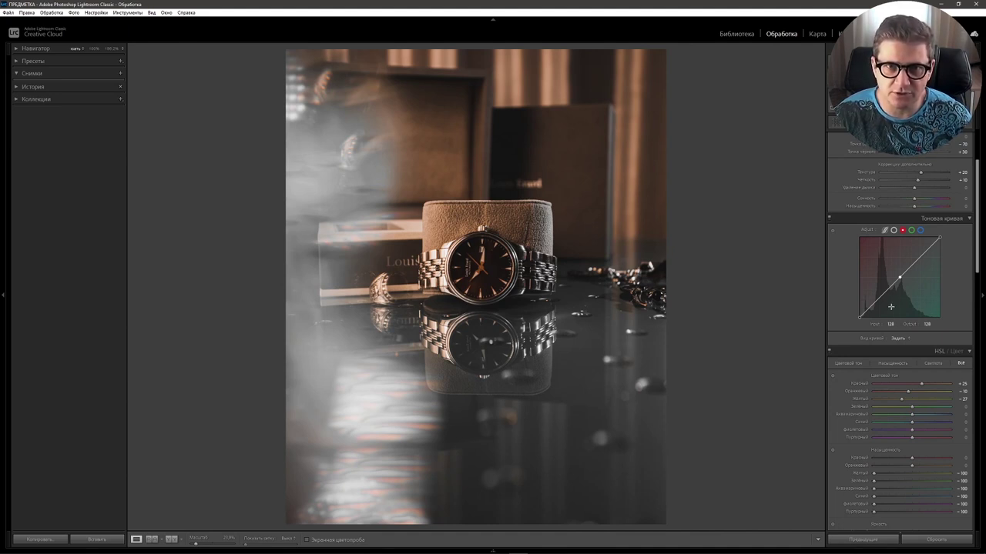
{"action": "key", "text": "alt"}
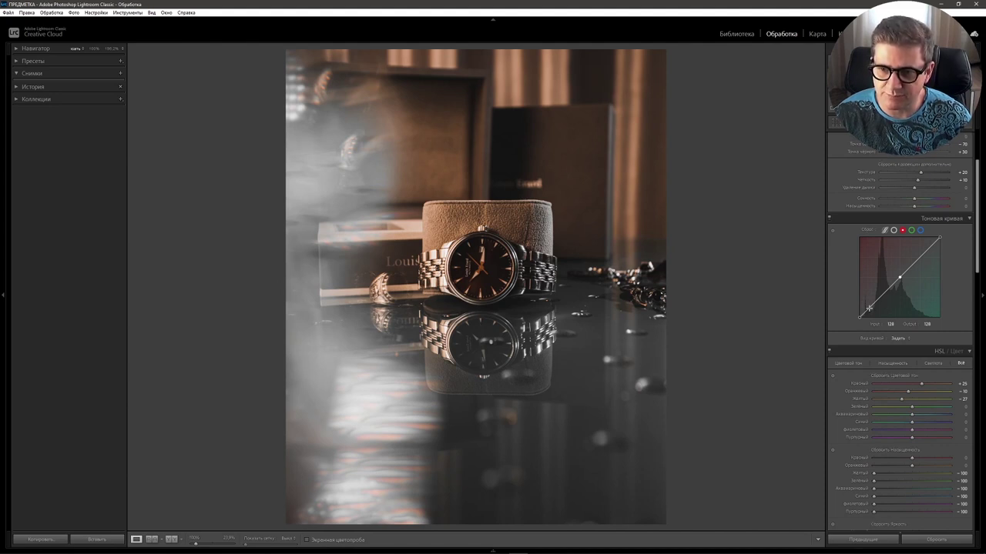
{"action": "left_click_drag", "start_coordinate": [869, 307], "coordinate": [878, 329]}
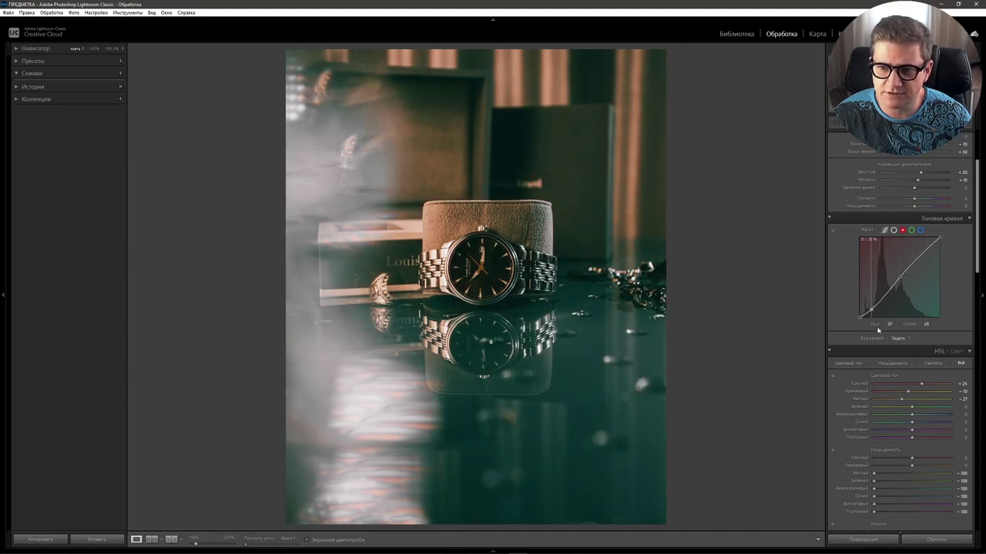
{"action": "left_click", "coordinate": [891, 288]}
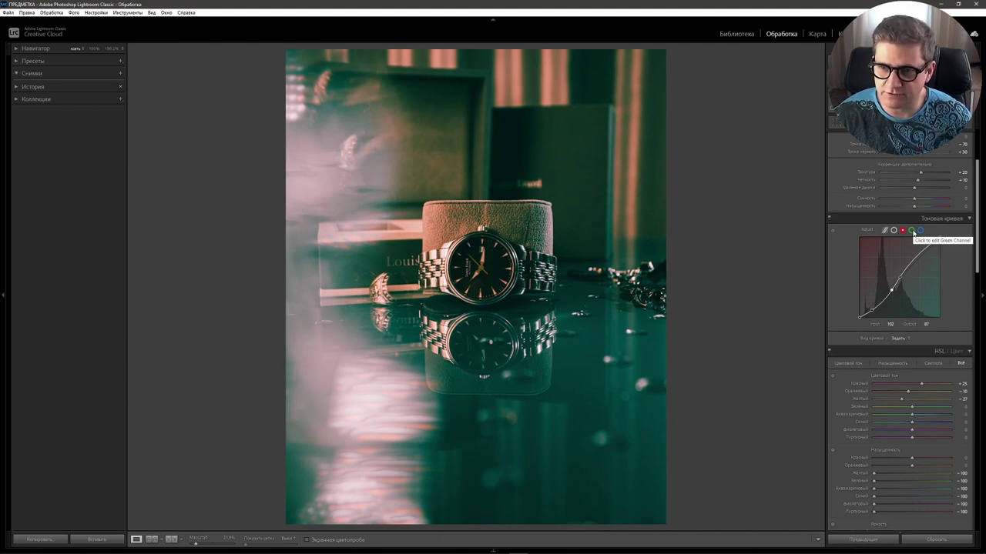
On the Green channel curve, anchor the midpoint and lower the shadows and lower midtones
{"action": "left_click", "coordinate": [913, 231]}
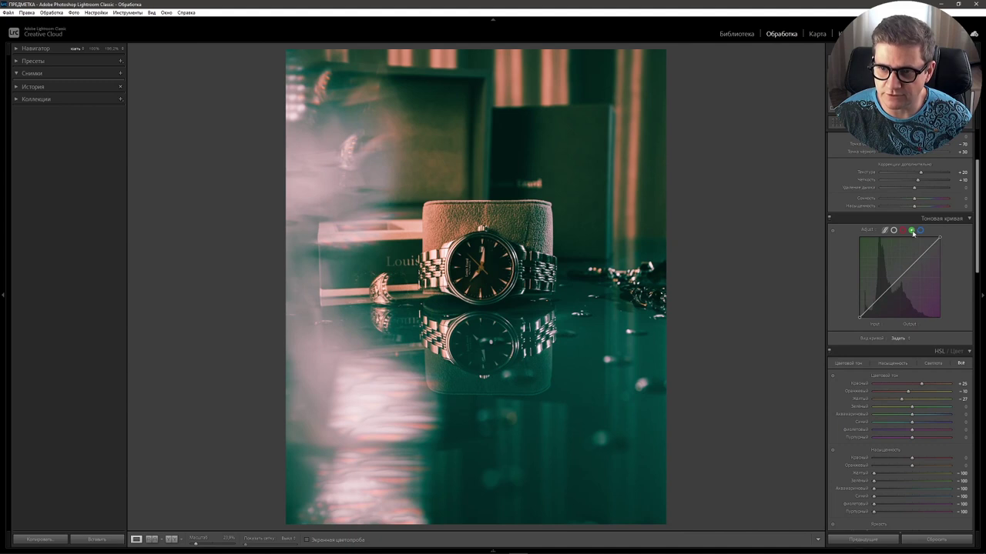
{"action": "left_click", "coordinate": [900, 277]}
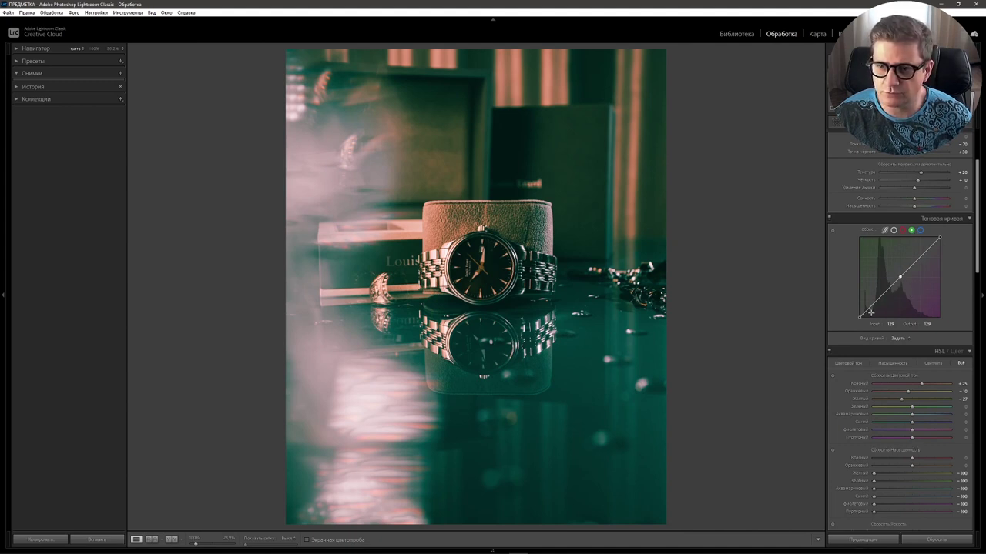
{"action": "left_click_drag", "start_coordinate": [868, 308], "coordinate": [875, 324]}
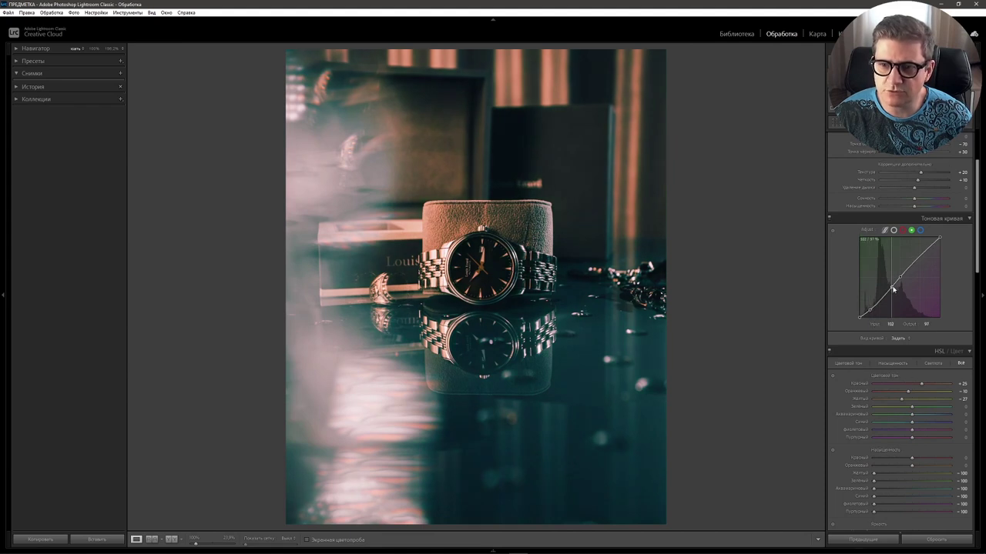
{"action": "mouse_move", "coordinate": [891, 285]}
{"action": "left_mouse_down"}
{"action": "mouse_move", "coordinate": [896, 297]}
{"action": "mouse_move", "coordinate": [871, 315]}
{"action": "left_mouse_up"}
{"action": "key", "text": "alt"}
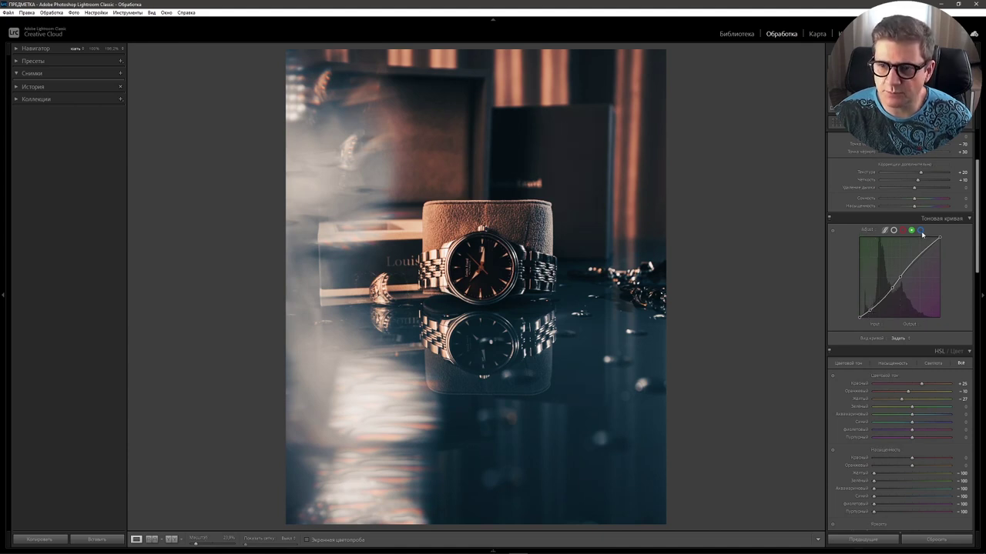
On the Blue channel curve, anchor the midpoint and drop a shadow point to input 35, output 26
{"action": "left_click", "coordinate": [920, 229]}
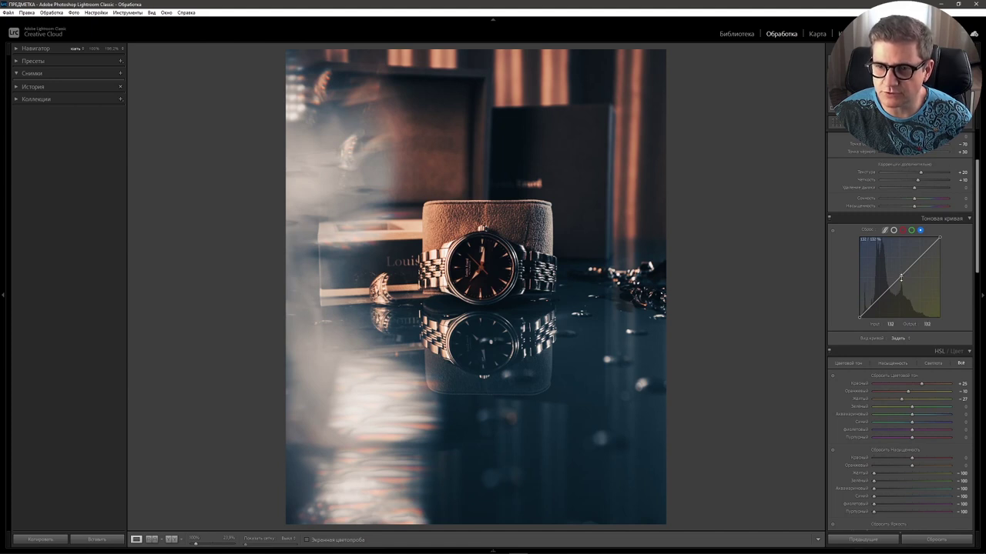
{"action": "key", "text": "alt"}
{"action": "left_click", "coordinate": [901, 278]}
{"action": "left_click_drag", "start_coordinate": [869, 309], "coordinate": [875, 323]}
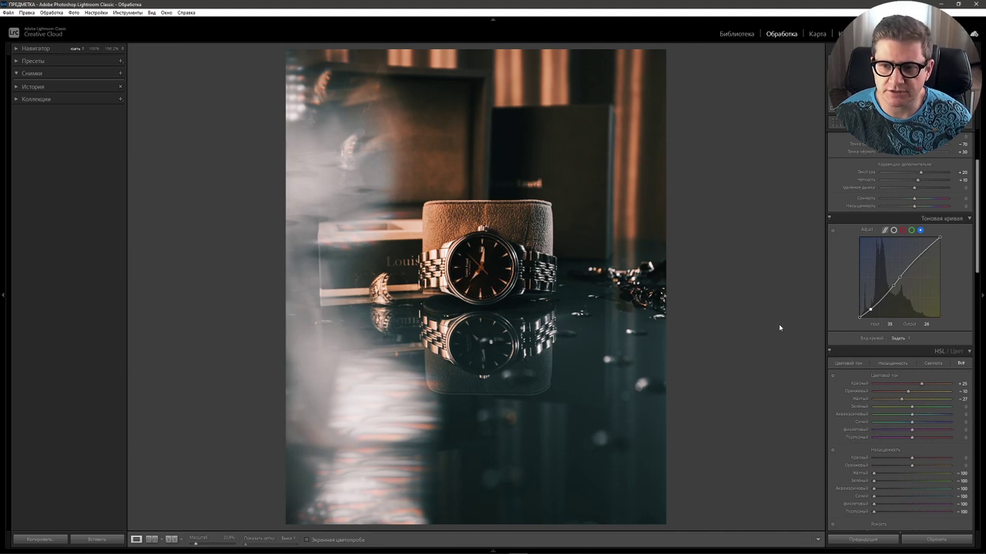
Set Temperature to 4012, shift Tint slightly toward magenta, and strongly lift Shadows
{"action": "left_click_drag", "start_coordinate": [979, 269], "coordinate": [982, 186]}
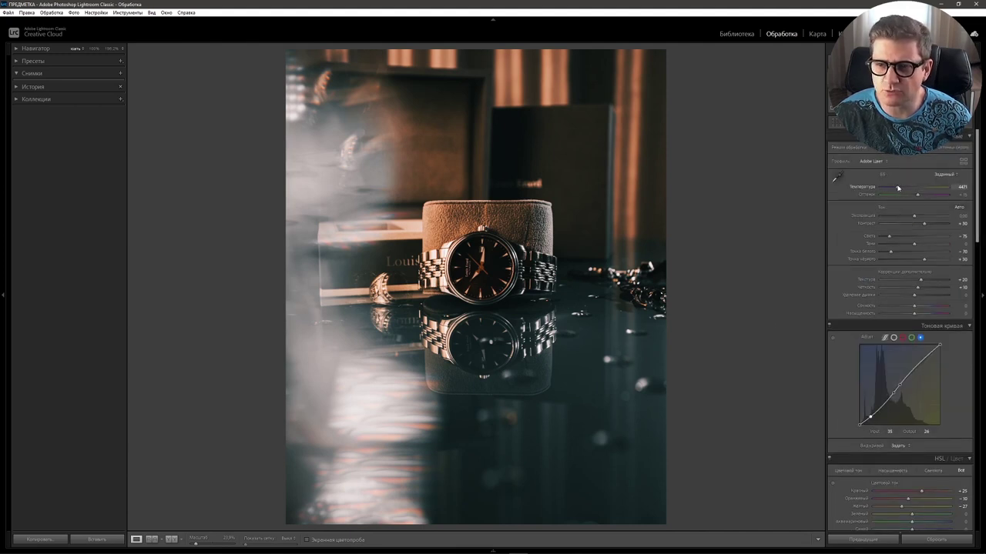
{"action": "left_click_drag", "start_coordinate": [898, 187], "coordinate": [893, 187]}
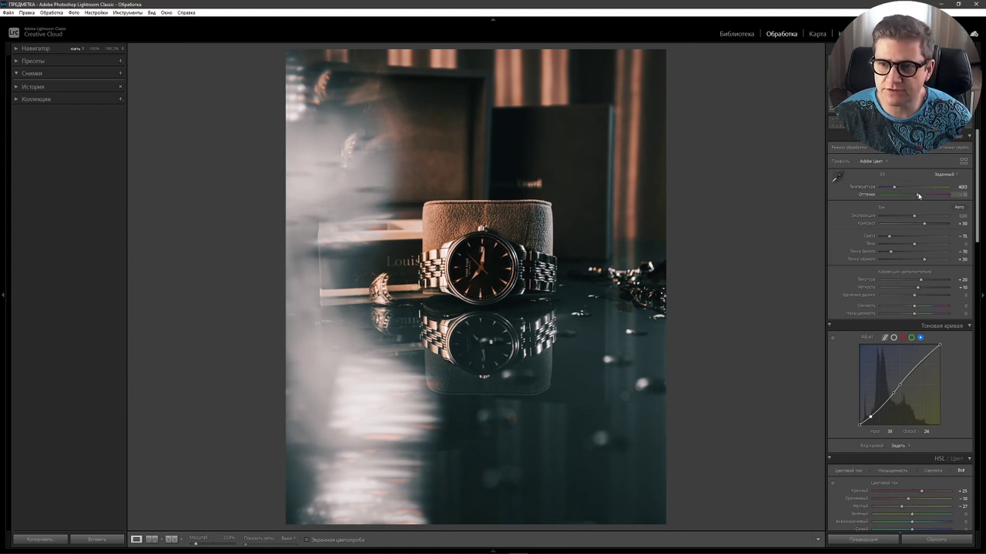
{"action": "left_click_drag", "start_coordinate": [918, 196], "coordinate": [917, 196]}
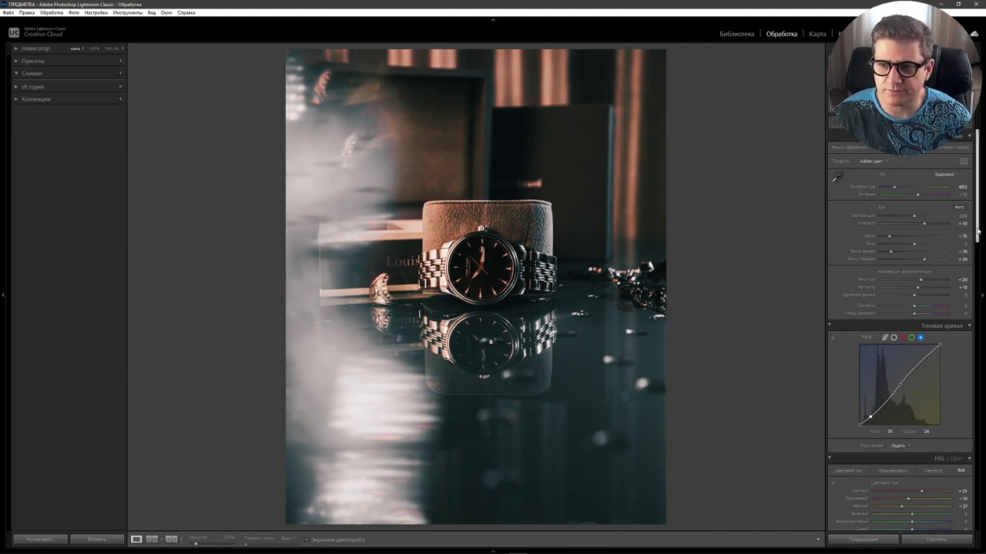
{"action": "left_click_drag", "start_coordinate": [914, 243], "coordinate": [949, 251]}
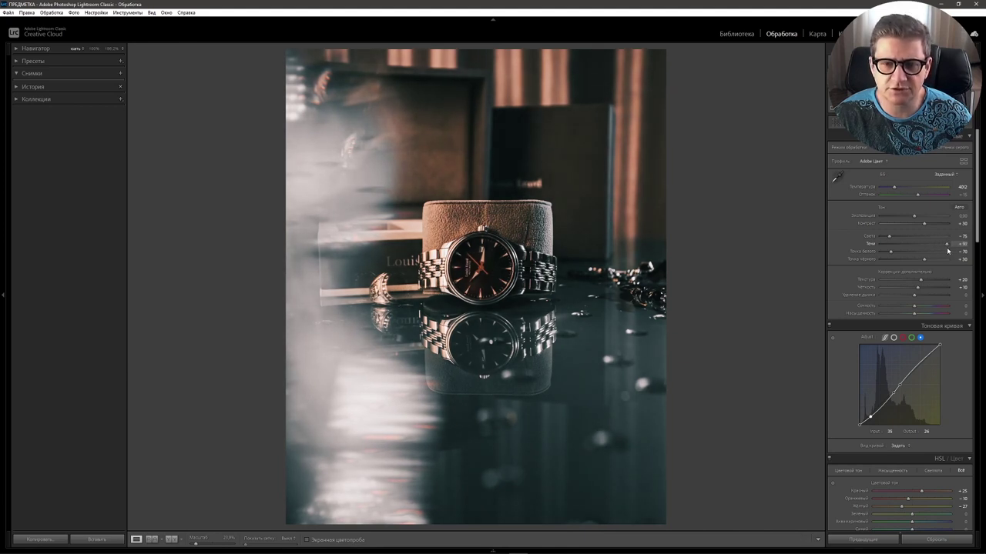
{"action": "left_click_drag", "start_coordinate": [977, 216], "coordinate": [978, 402]}
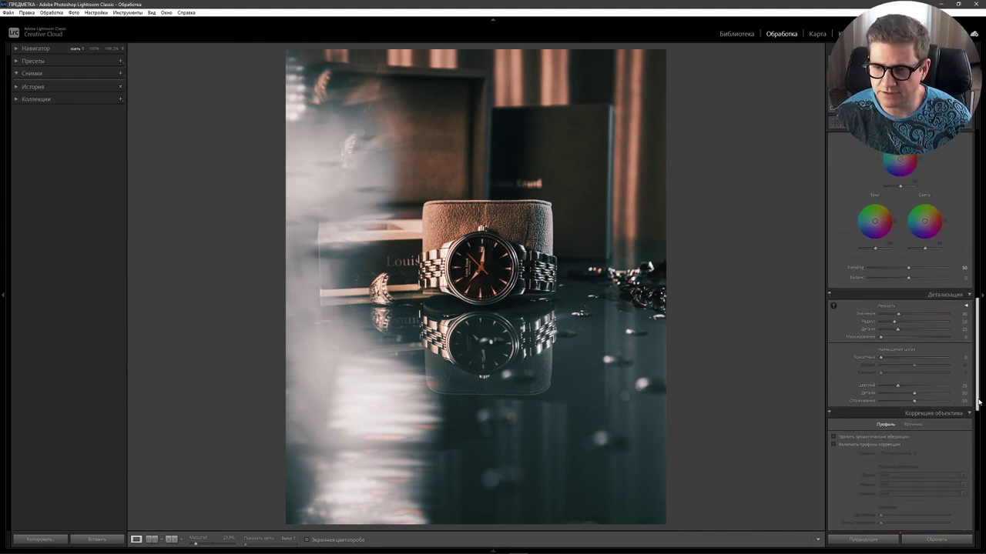
Set Sharpening Amount to 59 and add film grain at amount 15, size 15
{"action": "left_click_drag", "start_coordinate": [898, 315], "coordinate": [909, 314]}
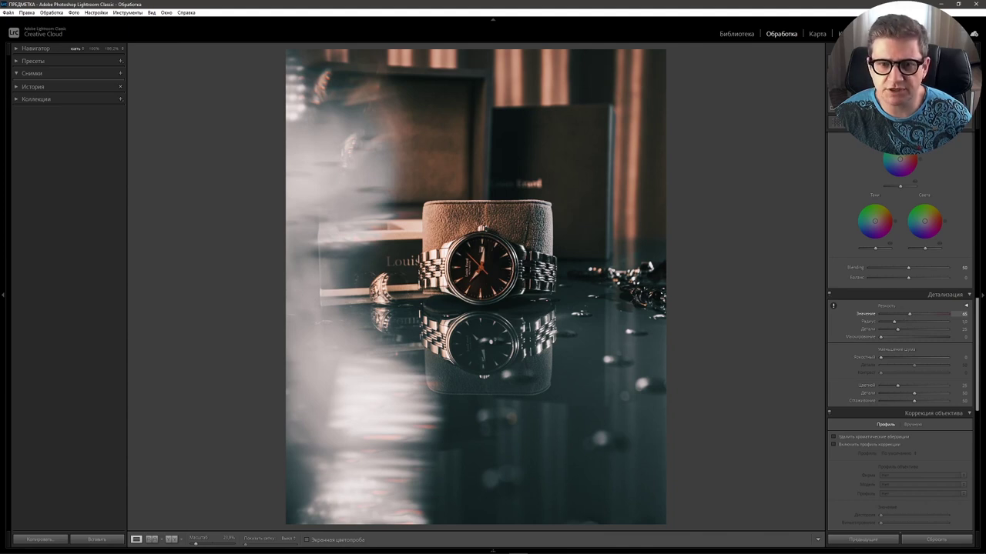
{"action": "scroll", "coordinate": [891, 375], "scroll_direction": "down", "scroll_amount": 5}
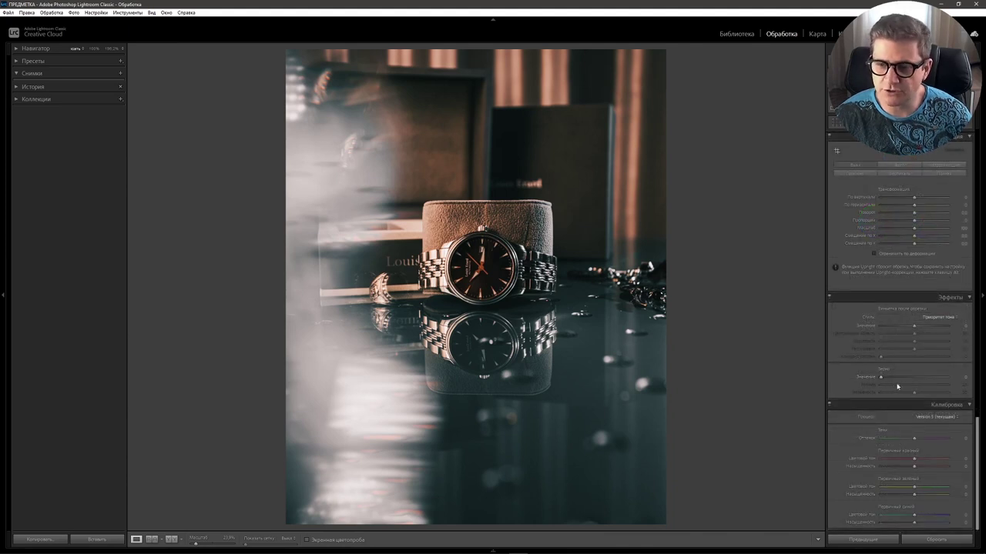
{"action": "left_click_drag", "start_coordinate": [880, 378], "coordinate": [918, 393]}
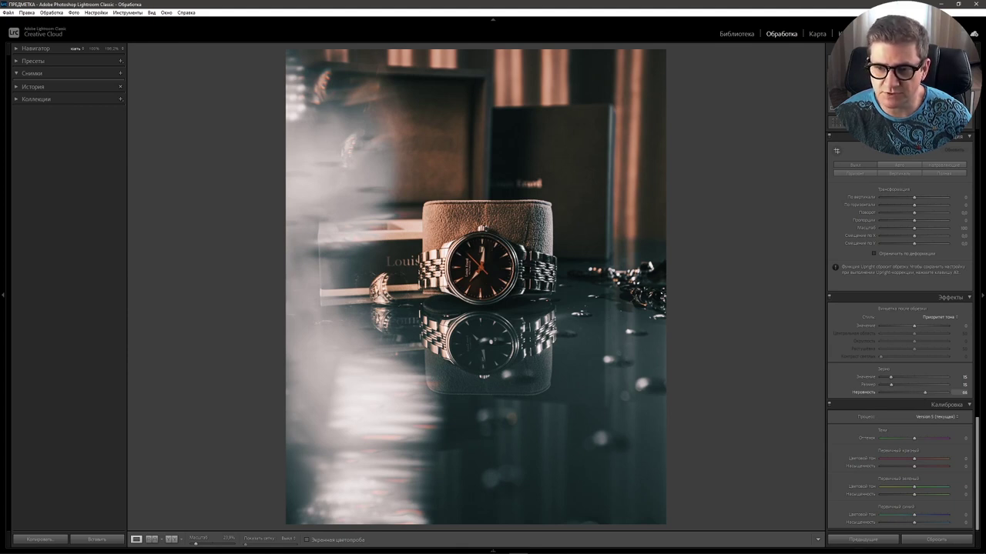
{"action": "scroll", "coordinate": [901, 308], "scroll_direction": "up", "scroll_amount": 10}
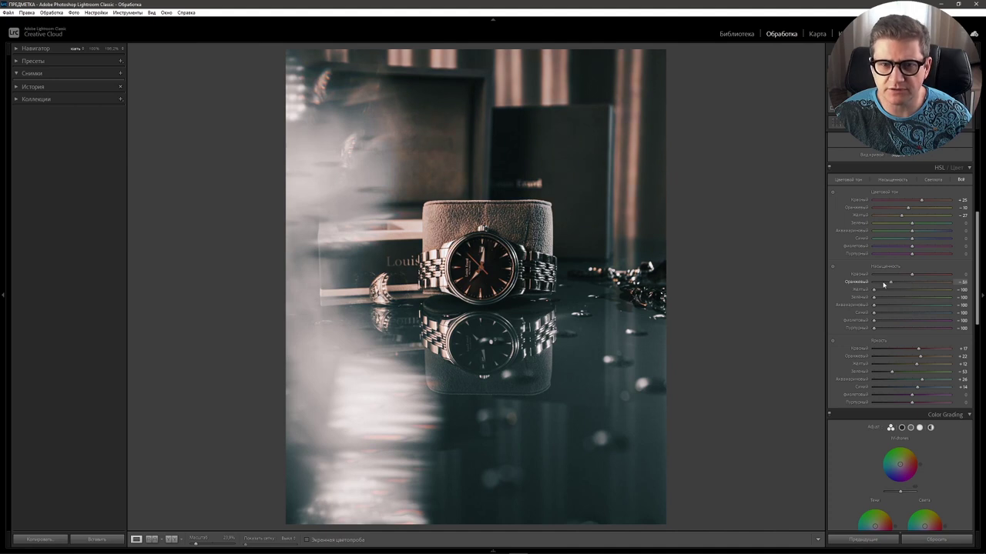
Ease the HSL Orange saturation back to −40 so warm tones return slightly
{"action": "left_click_drag", "start_coordinate": [892, 287], "coordinate": [895, 287]}
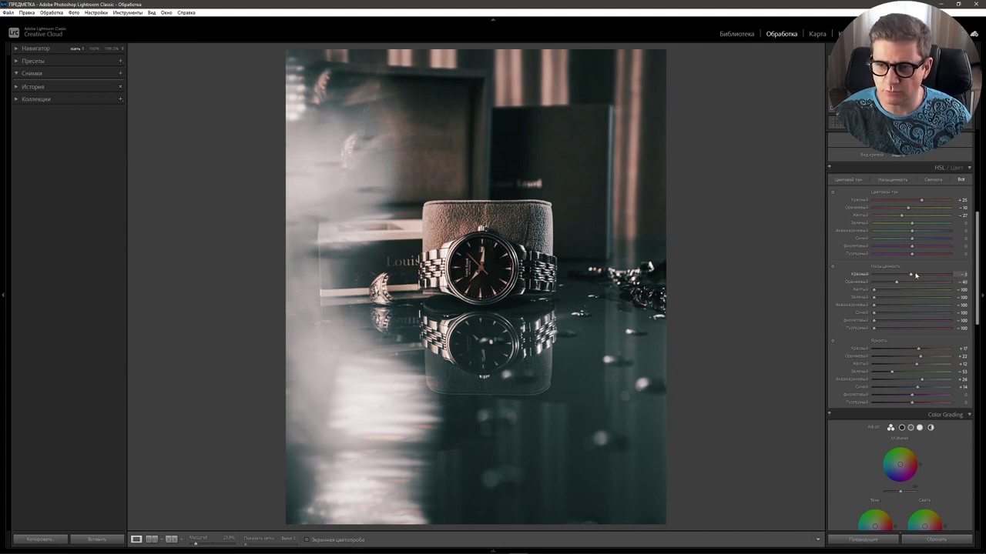
{"action": "scroll", "coordinate": [974, 235], "scroll_direction": "up", "scroll_amount": 5}
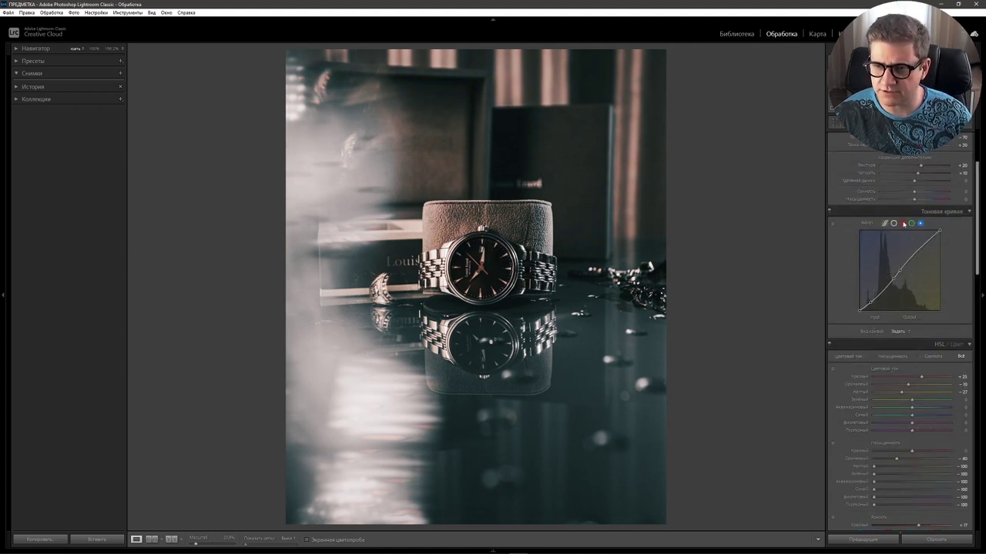
Add a darker tone-curve point at input 75, output 57 to deepen shadows
{"action": "left_click", "coordinate": [902, 223]}
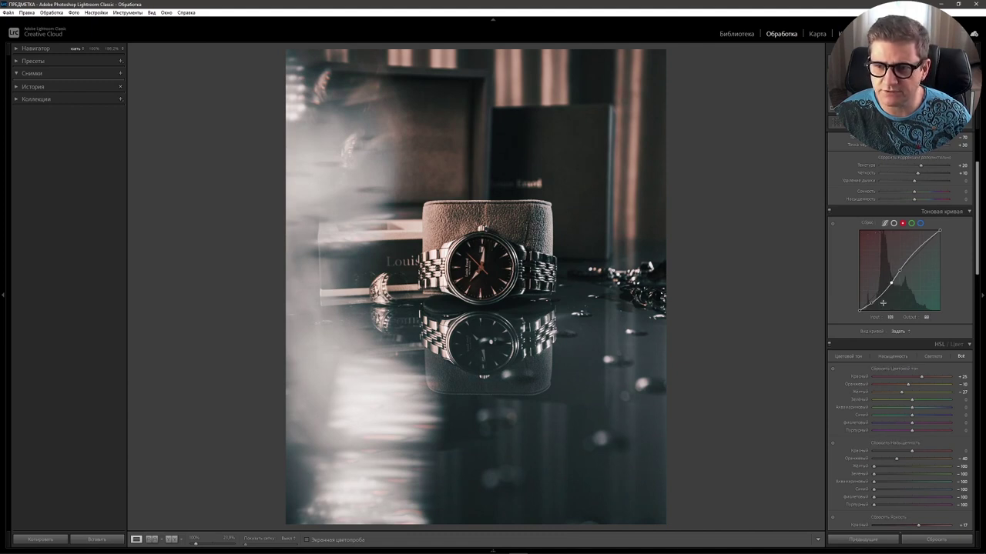
{"action": "left_click", "coordinate": [882, 292]}
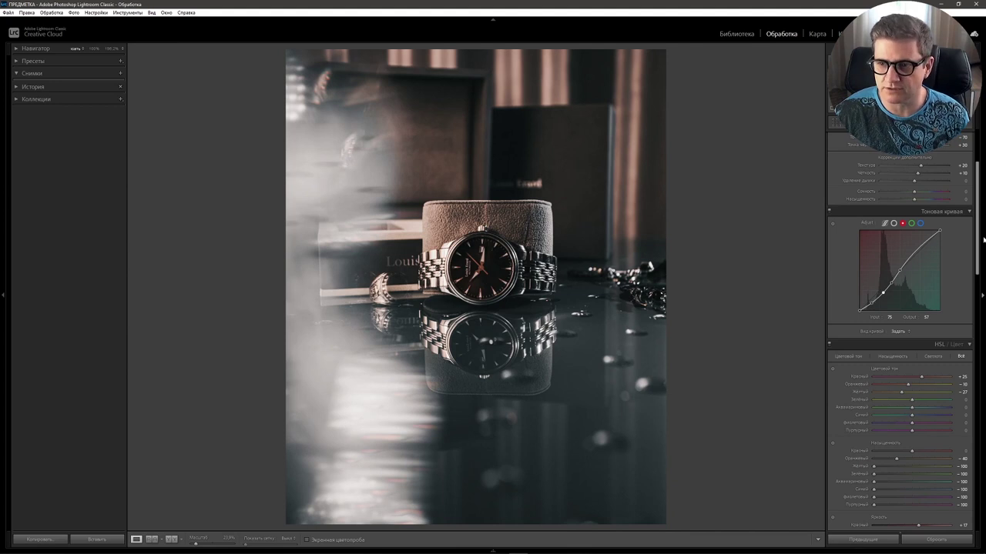
{"action": "scroll", "coordinate": [899, 331], "scroll_direction": "down", "scroll_amount": 10}
{"action": "scroll", "coordinate": [915, 329], "scroll_direction": "down", "scroll_amount": 3}
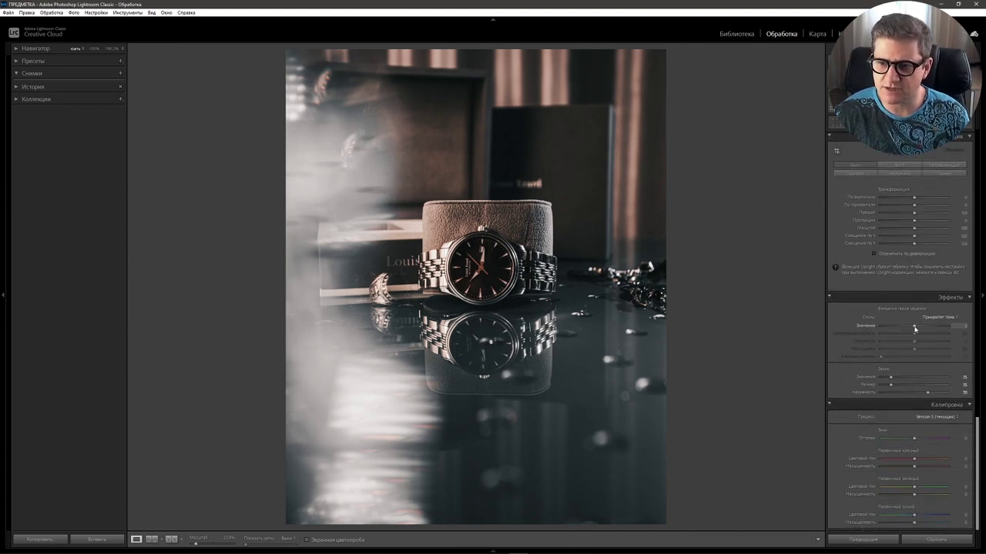
Set post-crop vignette Amount −20, Midpoint 30 and Feather 85
{"action": "left_click_drag", "start_coordinate": [915, 329], "coordinate": [907, 329]}
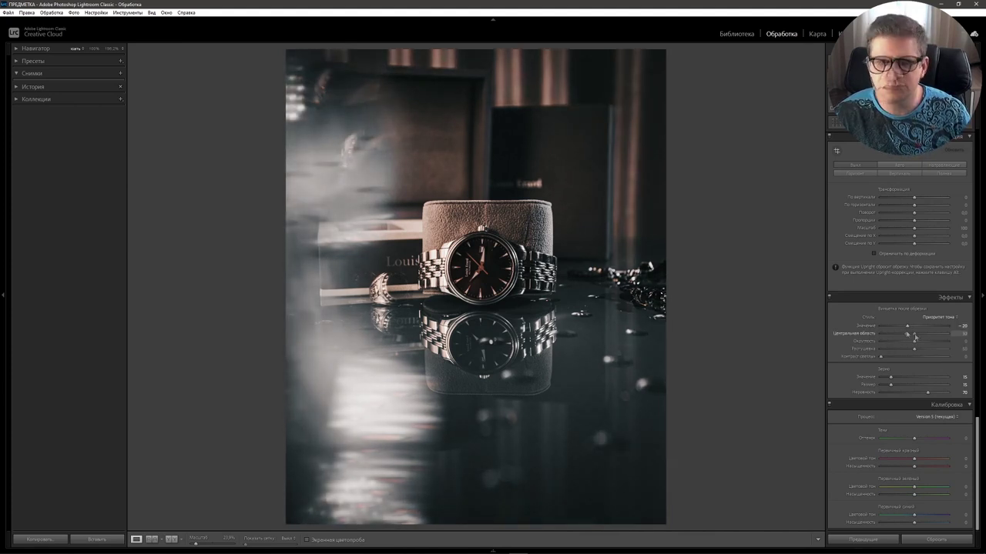
{"action": "left_click_drag", "start_coordinate": [914, 333], "coordinate": [903, 334]}
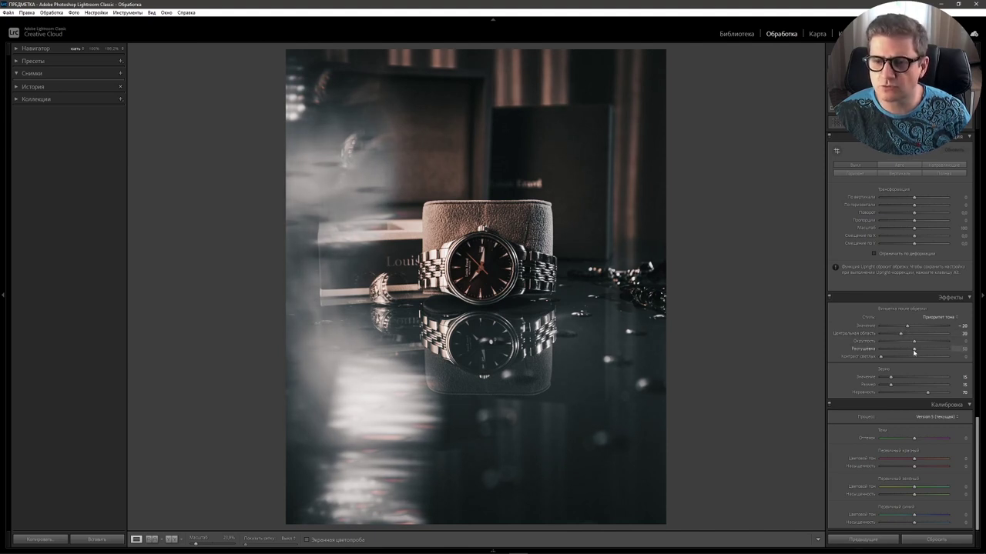
{"action": "left_click_drag", "start_coordinate": [915, 349], "coordinate": [938, 350]}
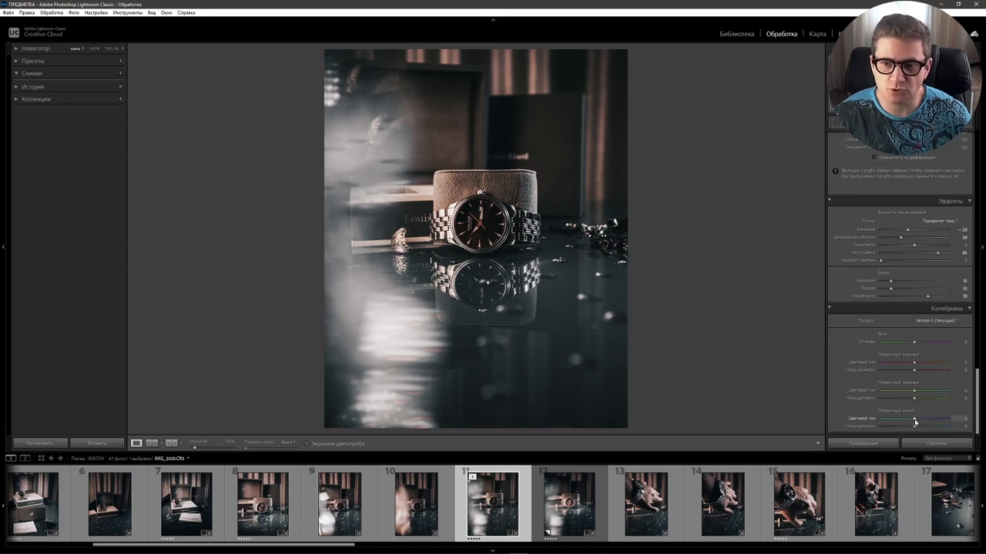
Set Blue Primary hue −41 and saturation −40, Green Primary hue −24 and saturation +10
{"action": "left_click_drag", "start_coordinate": [915, 422], "coordinate": [900, 419]}
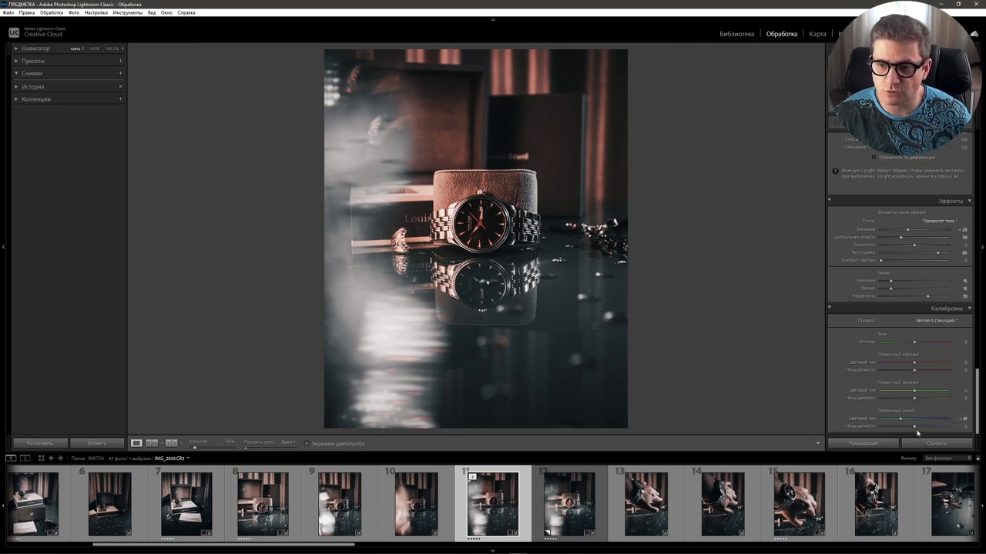
{"action": "left_click_drag", "start_coordinate": [915, 428], "coordinate": [904, 428]}
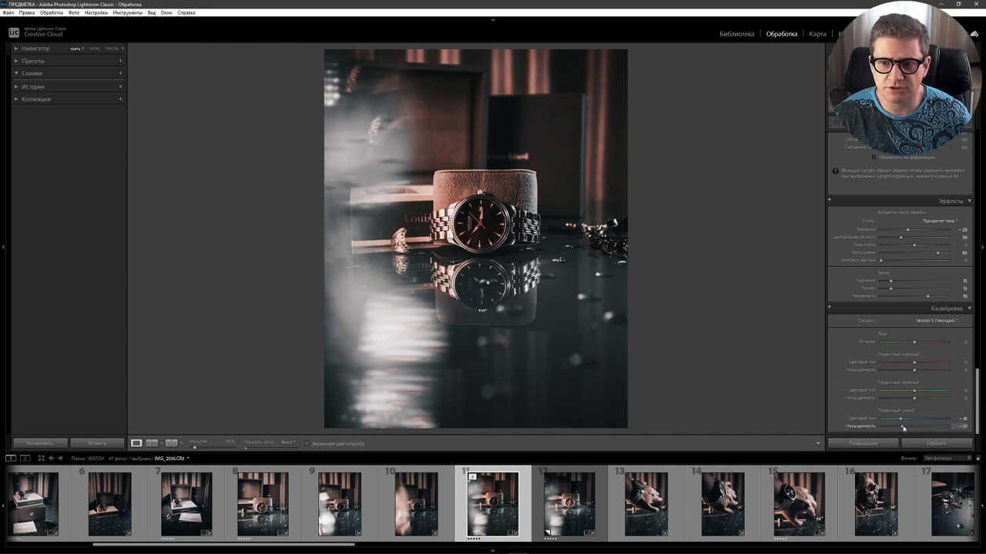
{"action": "left_click_drag", "start_coordinate": [902, 426], "coordinate": [901, 426]}
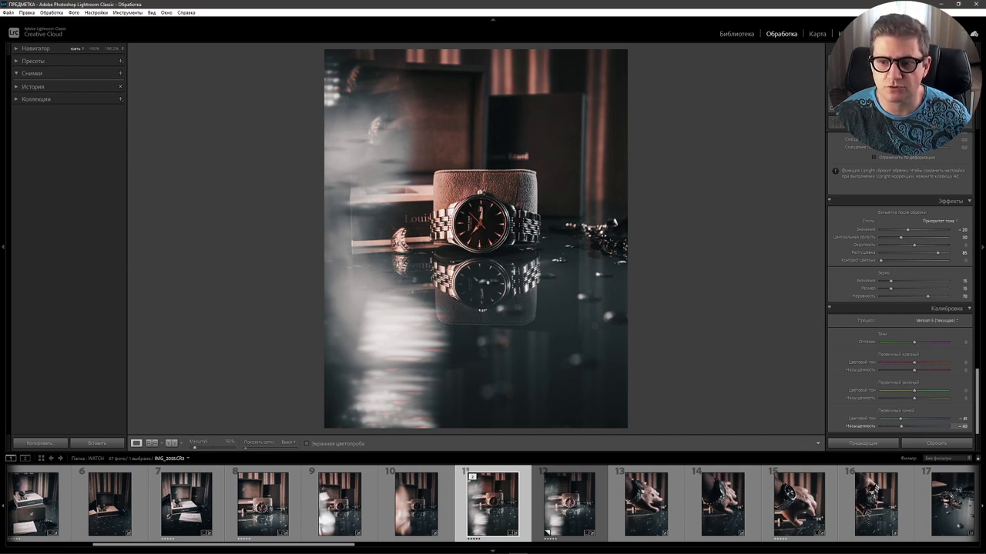
{"action": "left_click_drag", "start_coordinate": [914, 390], "coordinate": [907, 396]}
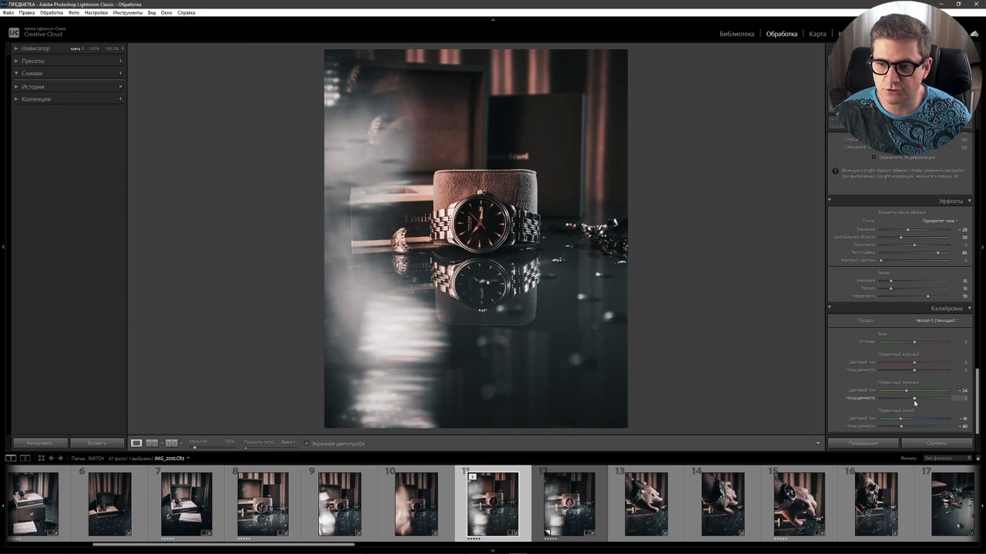
{"action": "left_click_drag", "start_coordinate": [914, 399], "coordinate": [918, 399]}
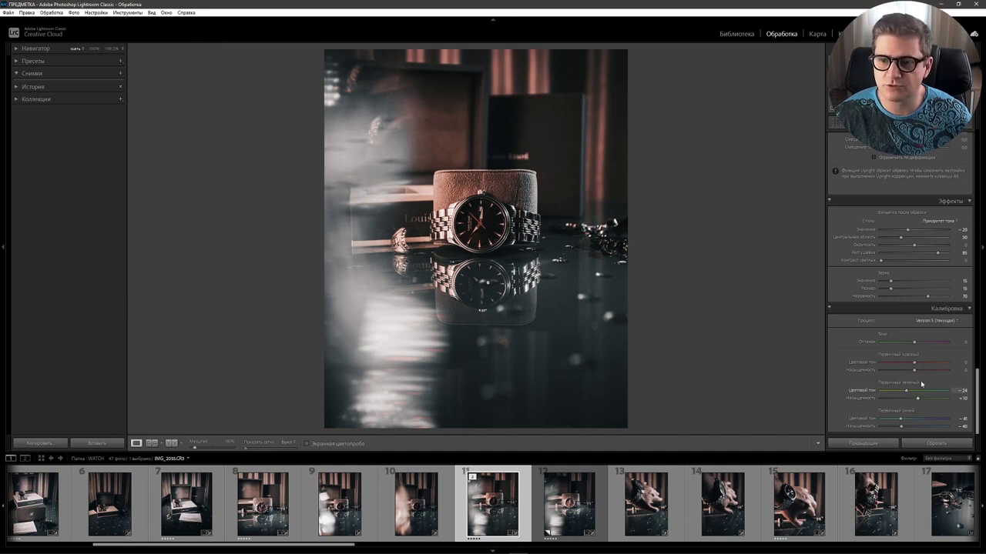
Shift the Red Primary hue to +18 and lower its saturation
{"action": "mouse_move", "coordinate": [914, 363]}
{"action": "left_mouse_down"}
{"action": "mouse_move", "coordinate": [935, 362]}
{"action": "mouse_move", "coordinate": [918, 365]}
{"action": "left_mouse_up"}
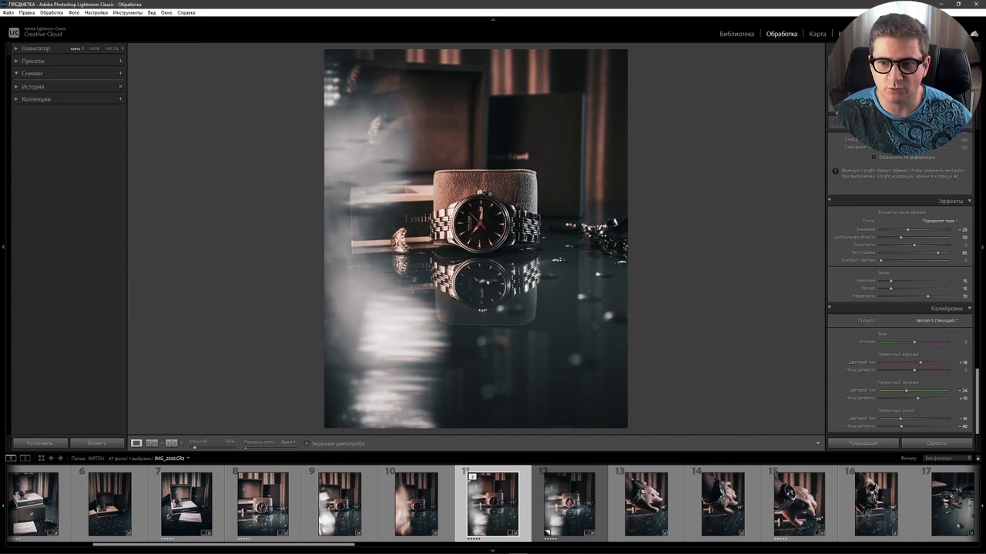
{"action": "left_click_drag", "start_coordinate": [915, 371], "coordinate": [908, 372]}
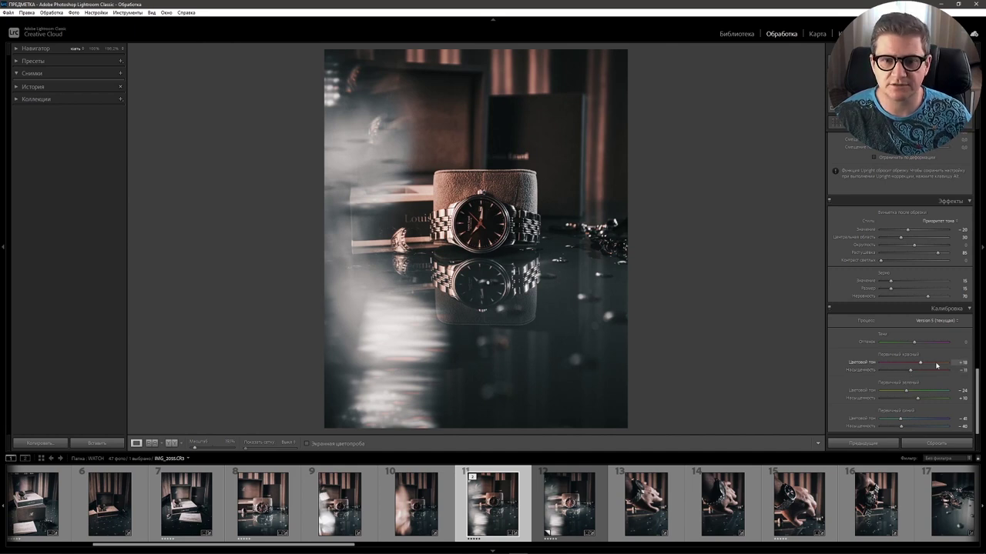
{"action": "left_click_drag", "start_coordinate": [978, 378], "coordinate": [980, 245]}
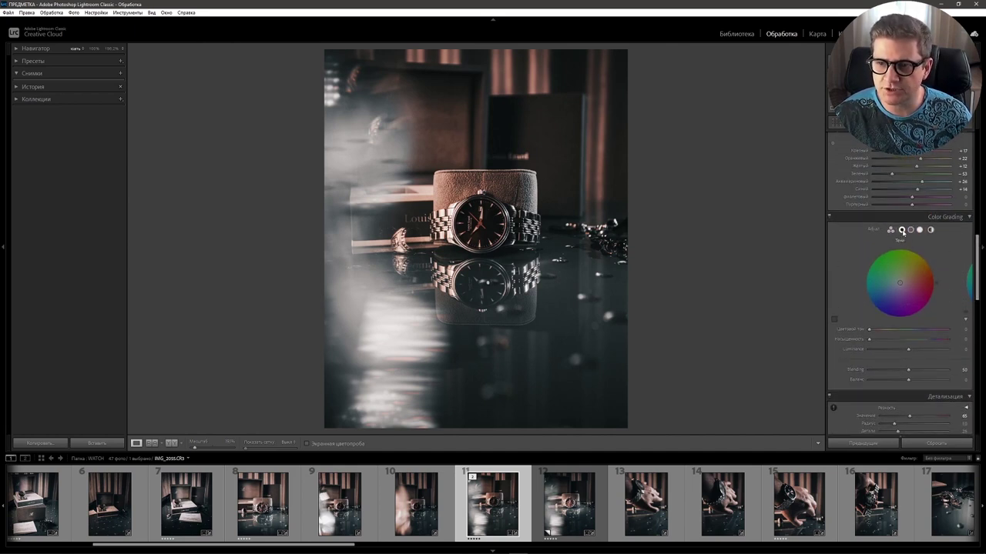
Tint the shadows teal at hue 163, saturation 5, and hide the filmstrip
{"action": "left_click_drag", "start_coordinate": [870, 341], "coordinate": [900, 329]}
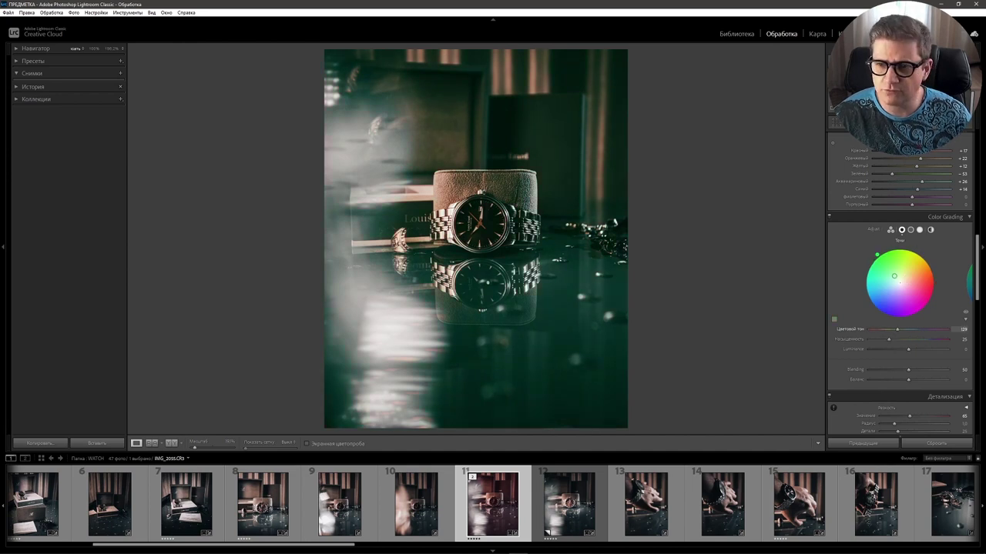
{"action": "left_click_drag", "start_coordinate": [901, 332], "coordinate": [896, 330]}
{"action": "left_click_drag", "start_coordinate": [896, 275], "coordinate": [891, 280]}
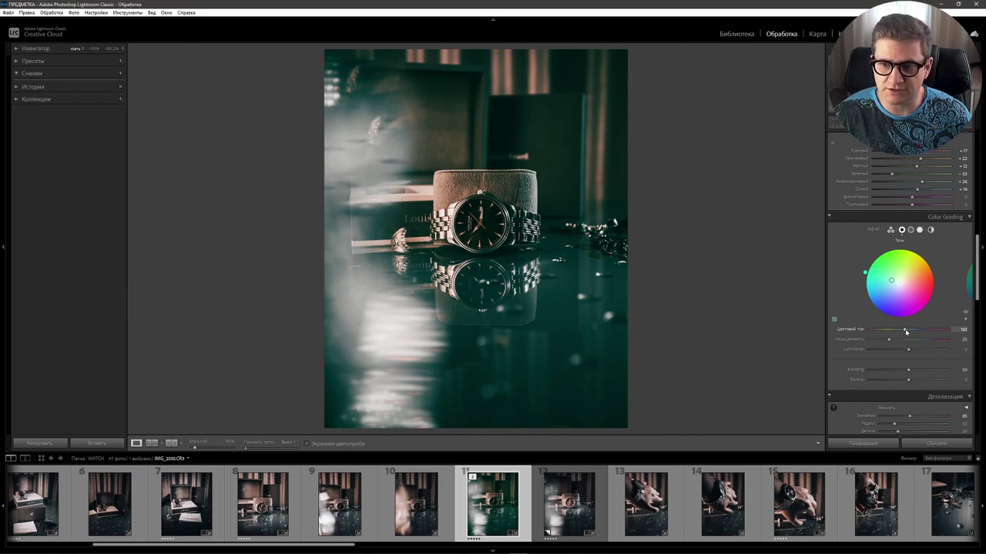
{"action": "left_click_drag", "start_coordinate": [889, 339], "coordinate": [875, 343]}
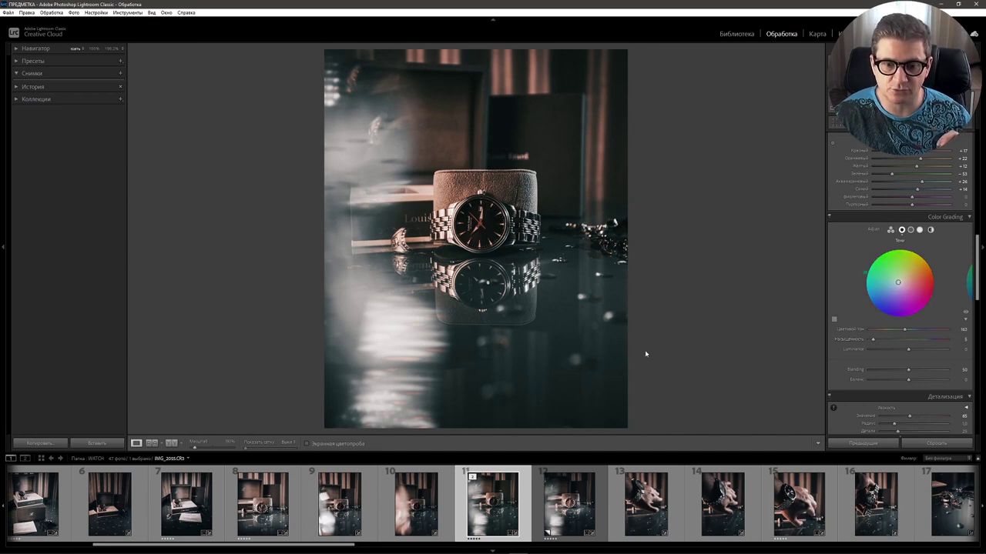
{"action": "key", "text": "F6"}
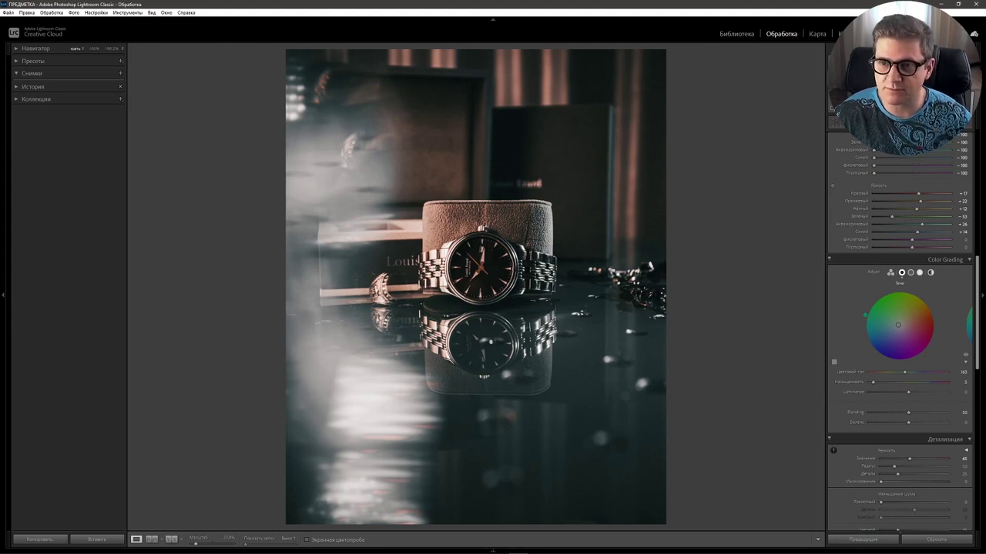
Select the watch's radial mask and reset its Saturation and Exposure to zero
{"action": "key", "text": "shift+m"}
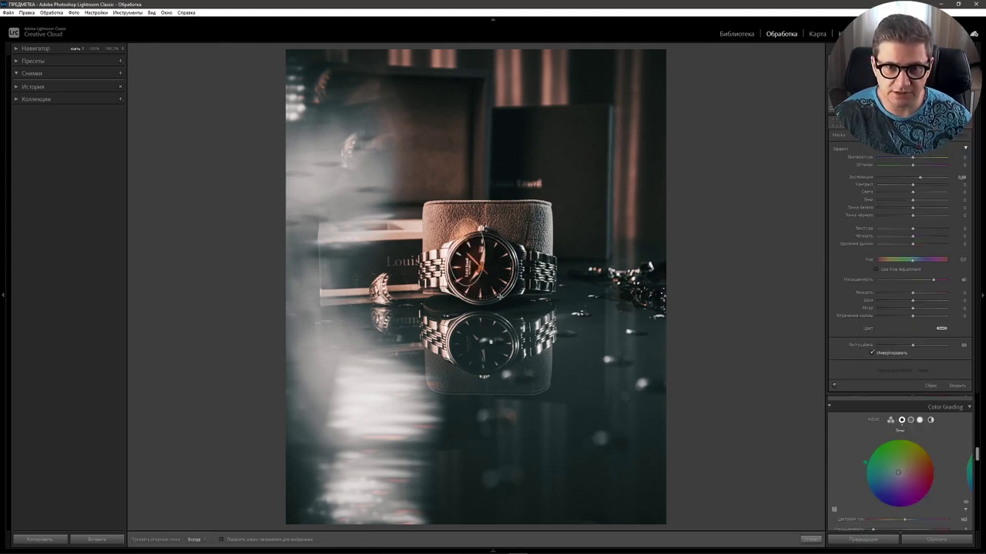
{"action": "left_click_drag", "start_coordinate": [477, 254], "coordinate": [511, 303]}
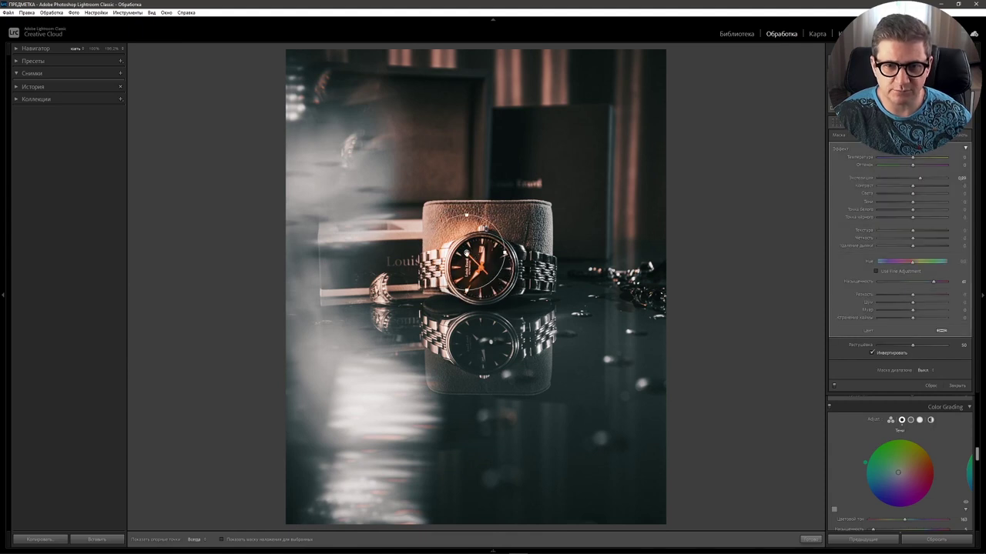
{"action": "double_click", "coordinate": [858, 281]}
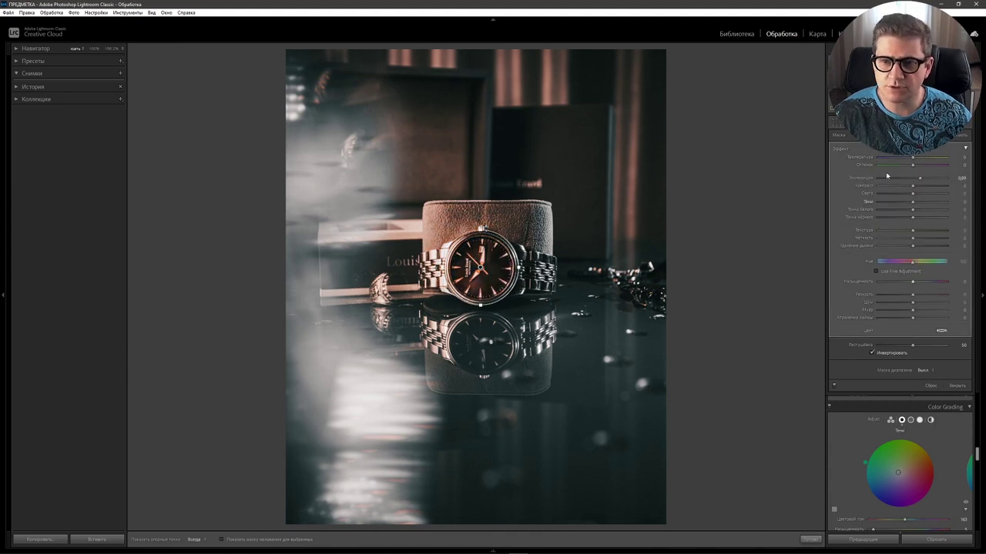
{"action": "double_click", "coordinate": [920, 179]}
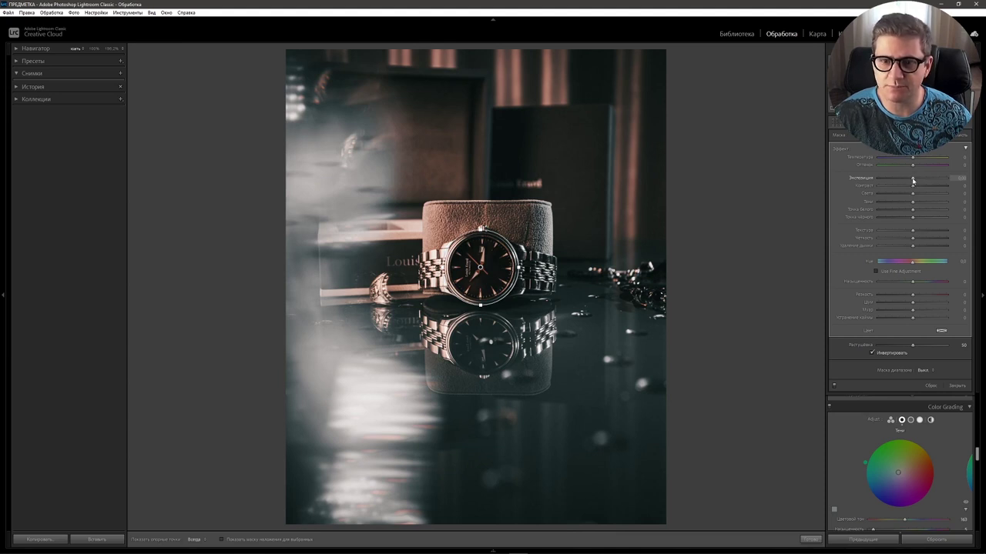
Give the mask Exposure 1.51, Texture 25, more sharpness, Shadows 35, Highlights 55, then switch it off to compare
{"action": "left_click_drag", "start_coordinate": [914, 180], "coordinate": [926, 180]}
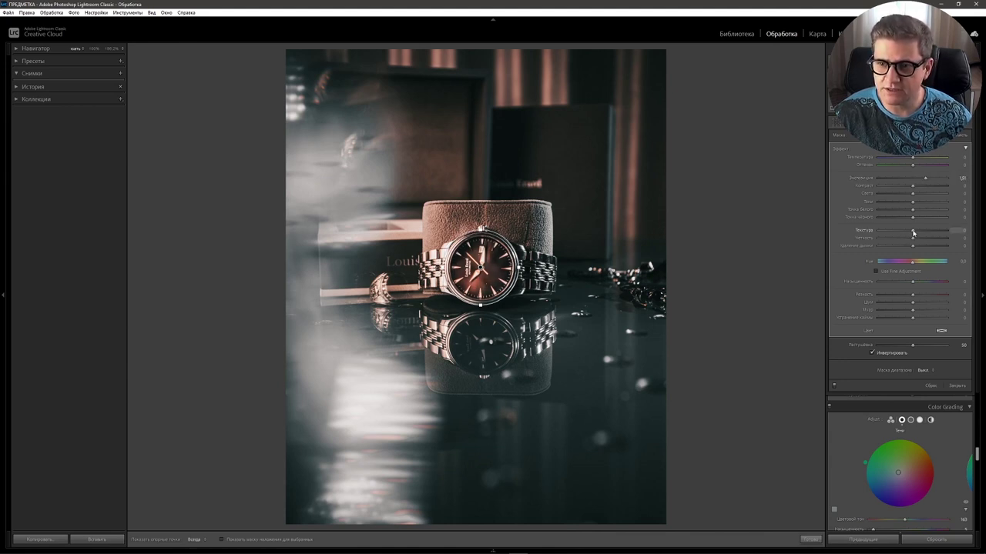
{"action": "left_click_drag", "start_coordinate": [914, 233], "coordinate": [920, 232]}
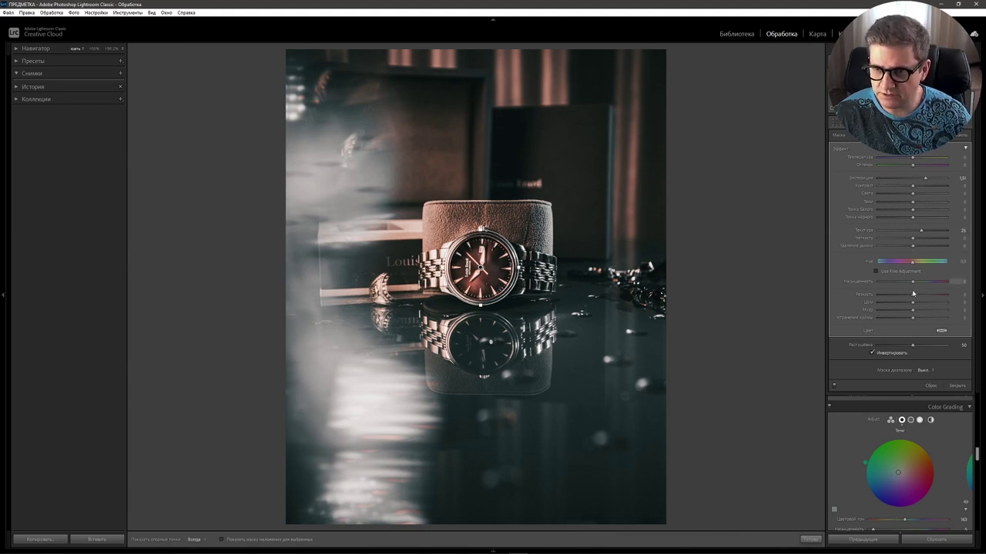
{"action": "left_click_drag", "start_coordinate": [915, 296], "coordinate": [919, 295]}
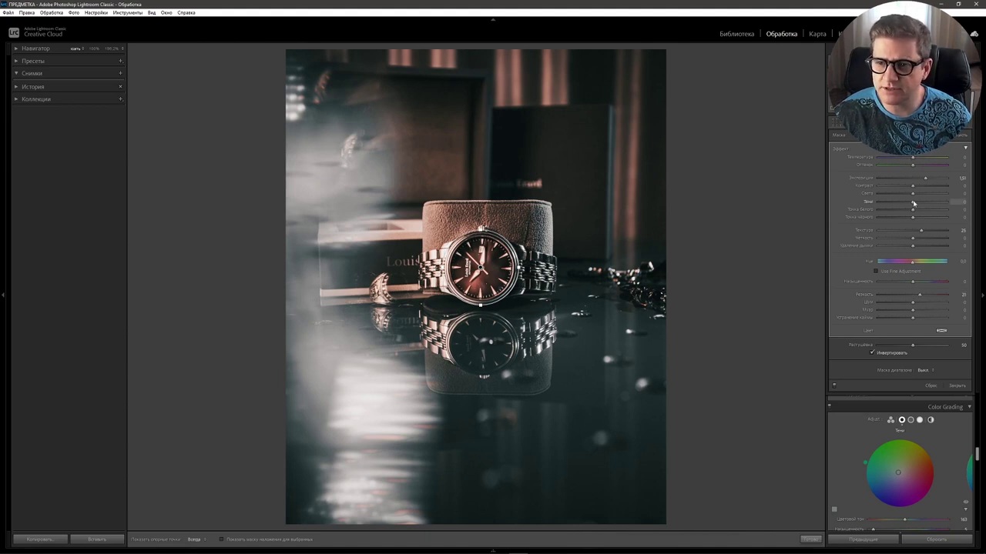
{"action": "left_click_drag", "start_coordinate": [914, 203], "coordinate": [939, 208]}
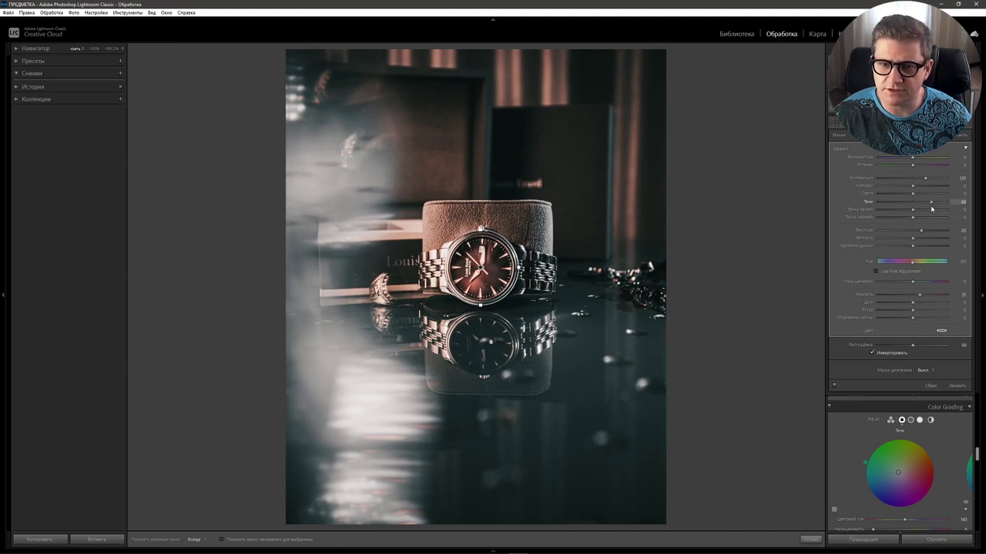
{"action": "left_click_drag", "start_coordinate": [930, 208], "coordinate": [925, 208]}
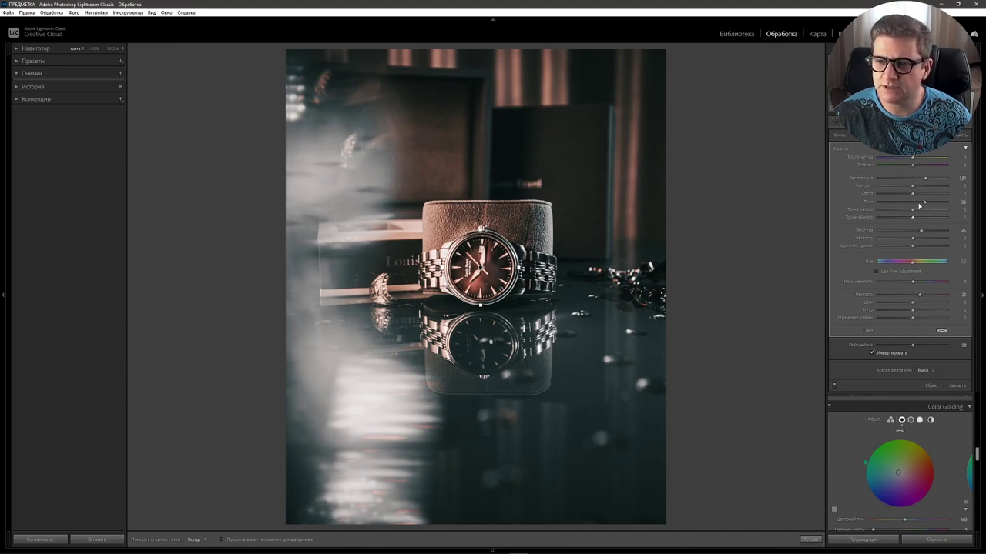
{"action": "left_click_drag", "start_coordinate": [898, 195], "coordinate": [930, 199]}
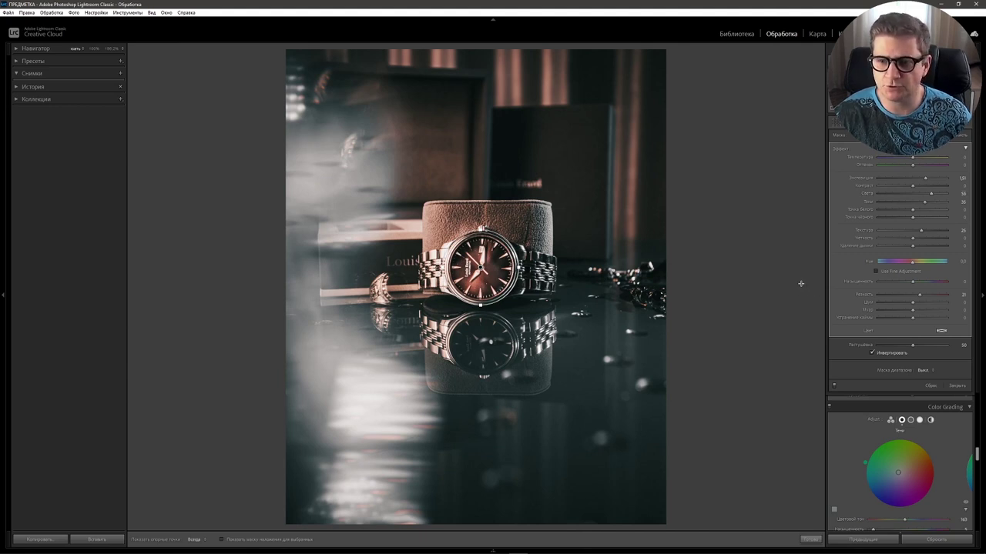
{"action": "left_click", "coordinate": [834, 386]}
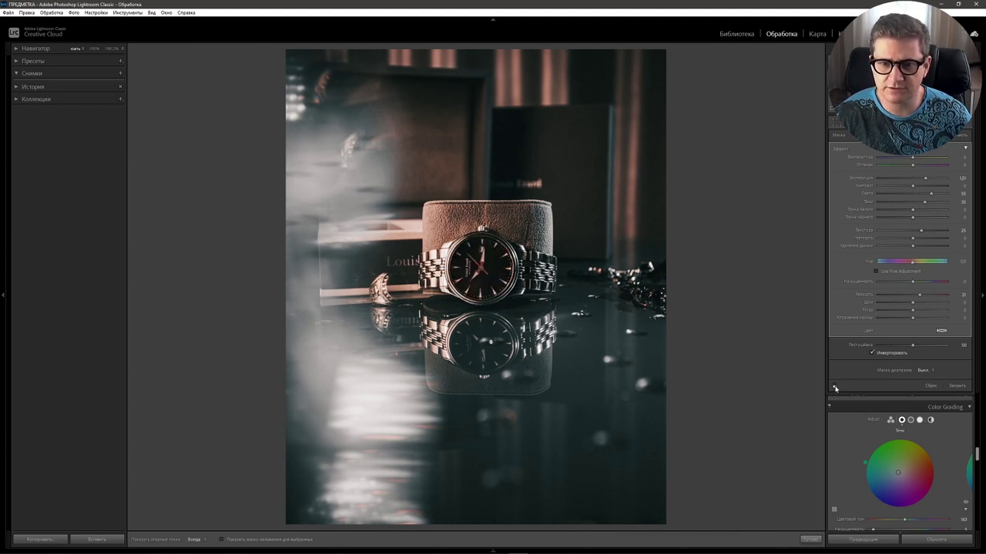
Re-enable the mask, close Masking, and zoom to 1:1 centred on the watch dial
{"action": "left_click", "coordinate": [835, 387]}
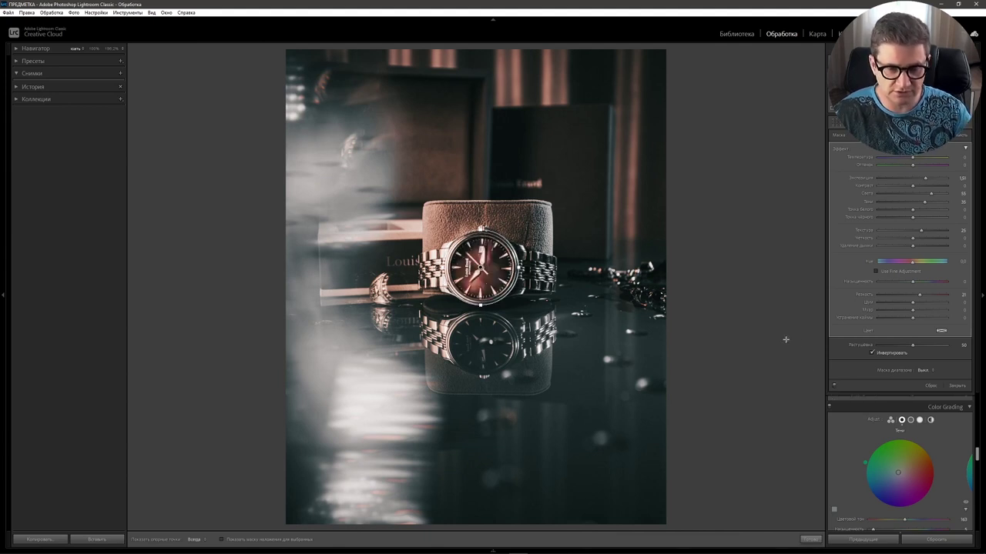
{"action": "key", "text": "shift+m"}
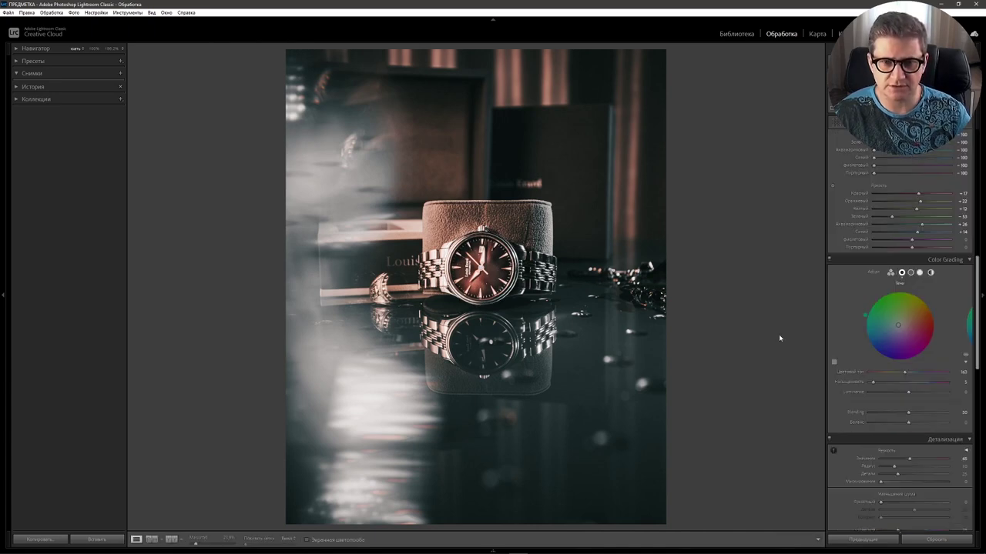
{"action": "left_click", "coordinate": [491, 281]}
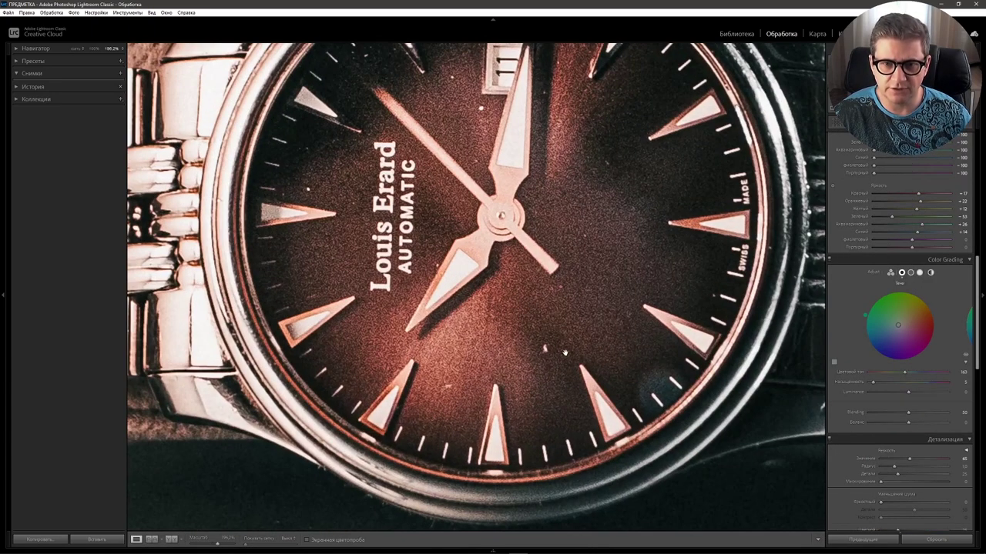
{"action": "mouse_move", "coordinate": [565, 352]}
{"action": "left_mouse_down"}
{"action": "mouse_move", "coordinate": [514, 368]}
{"action": "mouse_move", "coordinate": [512, 382]}
{"action": "left_mouse_up"}
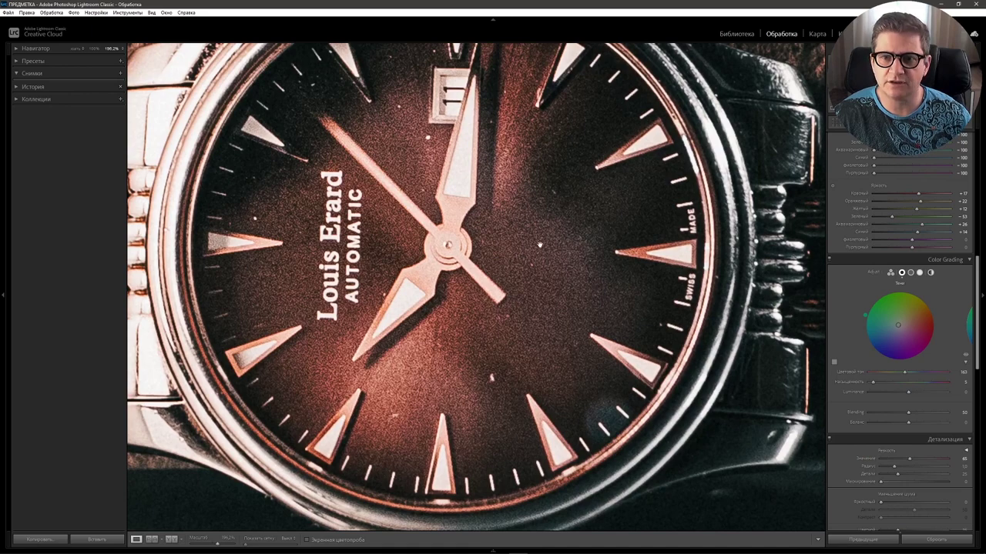
{"action": "left_click_drag", "start_coordinate": [540, 245], "coordinate": [505, 256]}
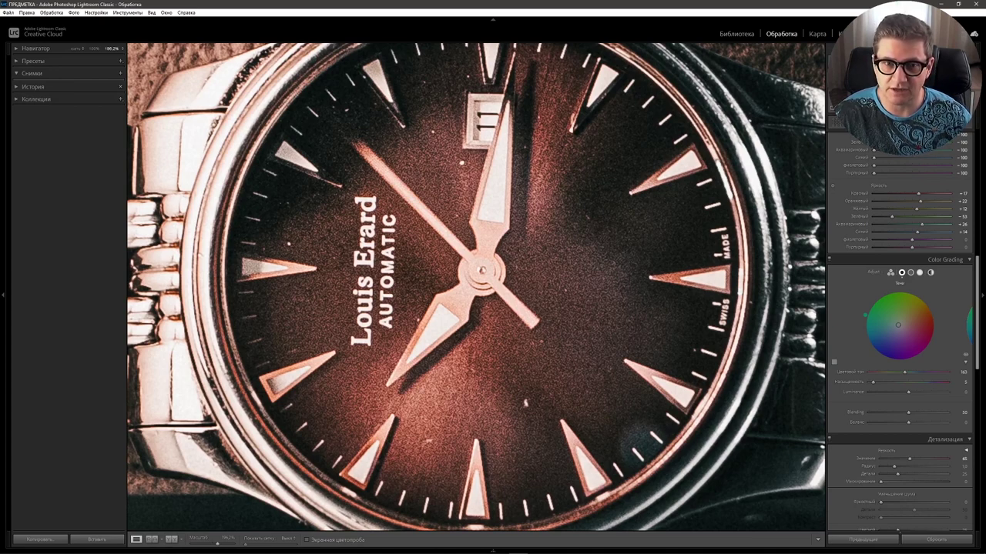
Heal dust specks on the lower dial, choosing a clean source area for one
{"action": "key", "text": "q"}
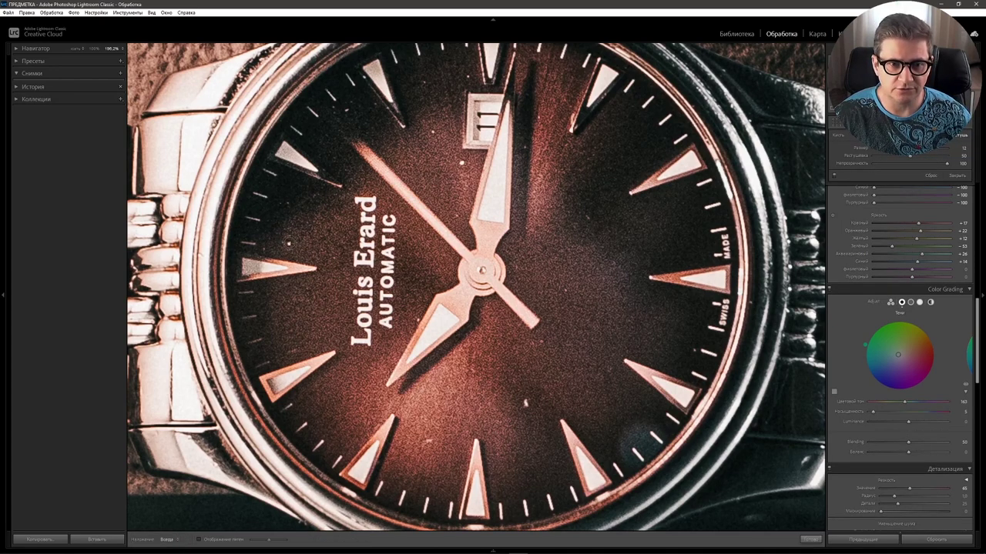
{"action": "left_click", "coordinate": [526, 402]}
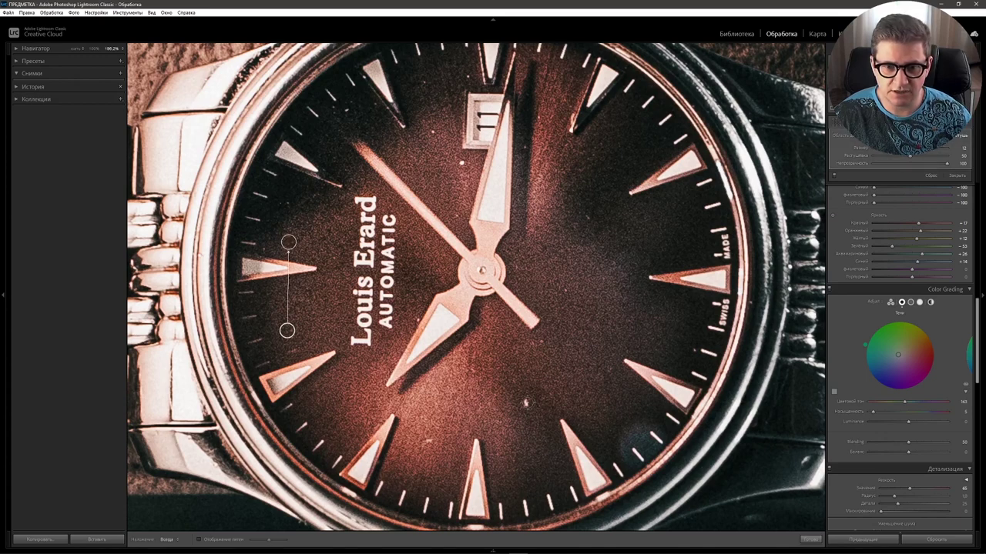
{"action": "left_click", "coordinate": [428, 441]}
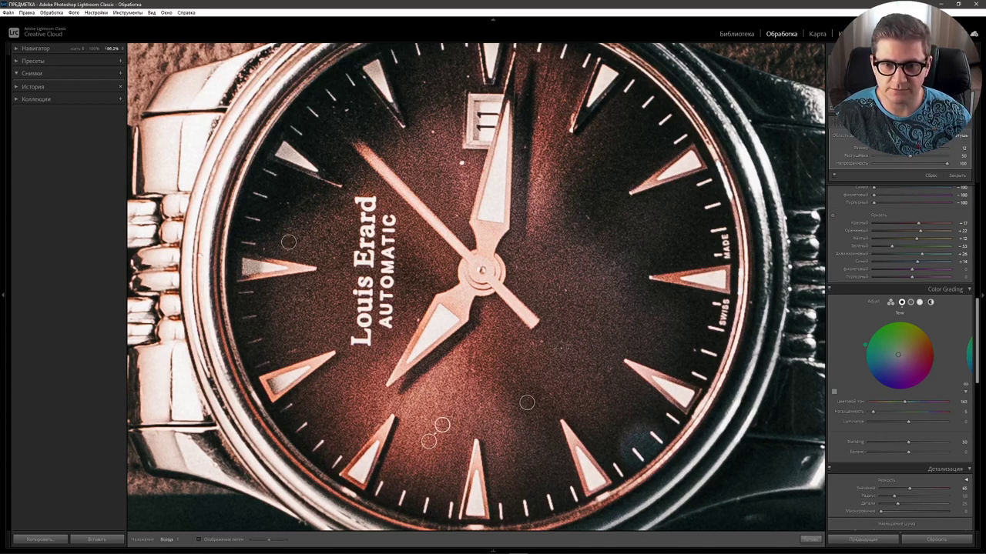
{"action": "left_click", "coordinate": [543, 345]}
{"action": "mouse_move", "coordinate": [566, 289]}
{"action": "left_mouse_down"}
{"action": "mouse_move", "coordinate": [697, 307]}
{"action": "mouse_move", "coordinate": [582, 322]}
{"action": "left_mouse_up"}
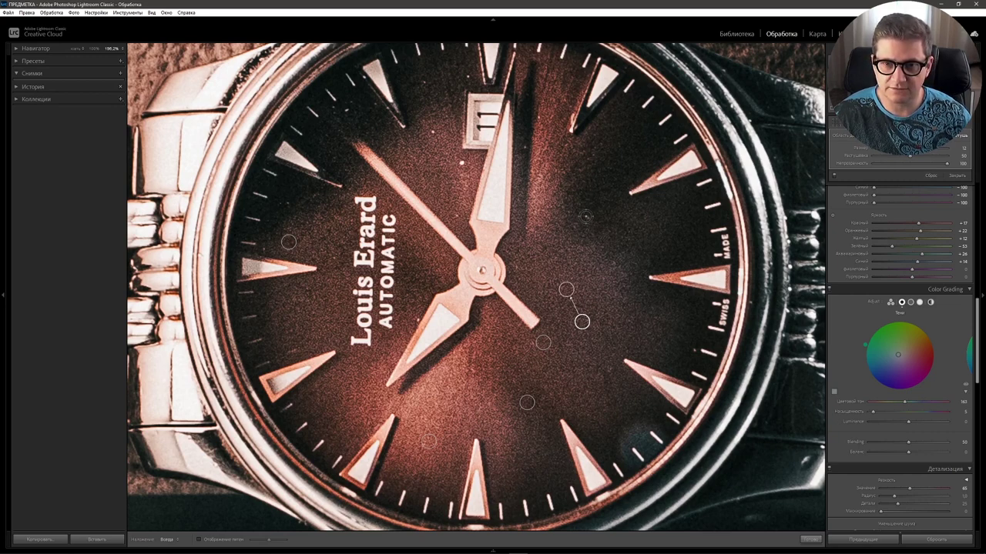
Heal specks on the right and upper dial, then toggle the fixes to compare
{"action": "left_click", "coordinate": [585, 217]}
{"action": "left_click", "coordinate": [460, 163]}
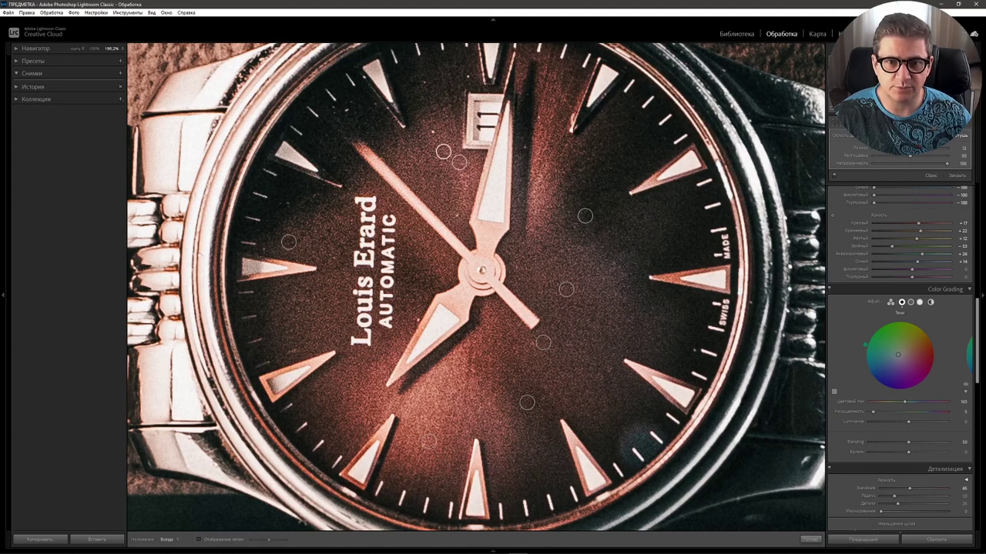
{"action": "left_click", "coordinate": [834, 178]}
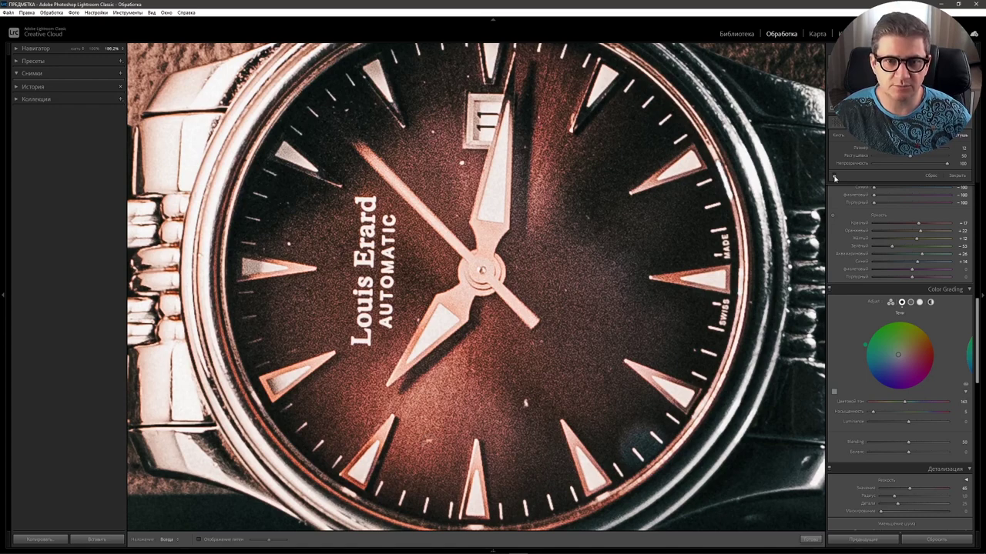
{"action": "left_click", "coordinate": [834, 178]}
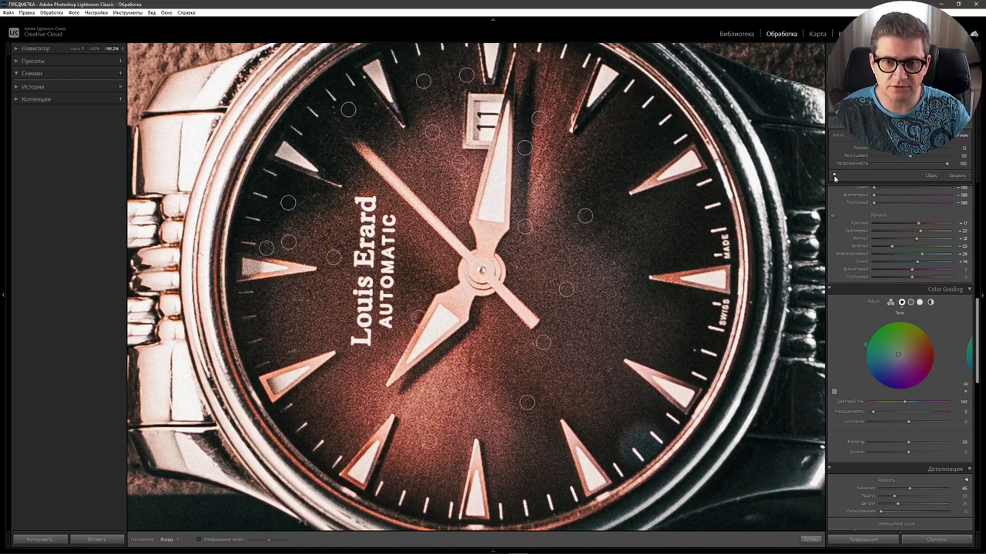
Exit Spot Removal, zoom back to the full photo, and set Vibrance +20 and Temperature 4500
{"action": "key", "text": "q"}
{"action": "left_click", "coordinate": [584, 260]}
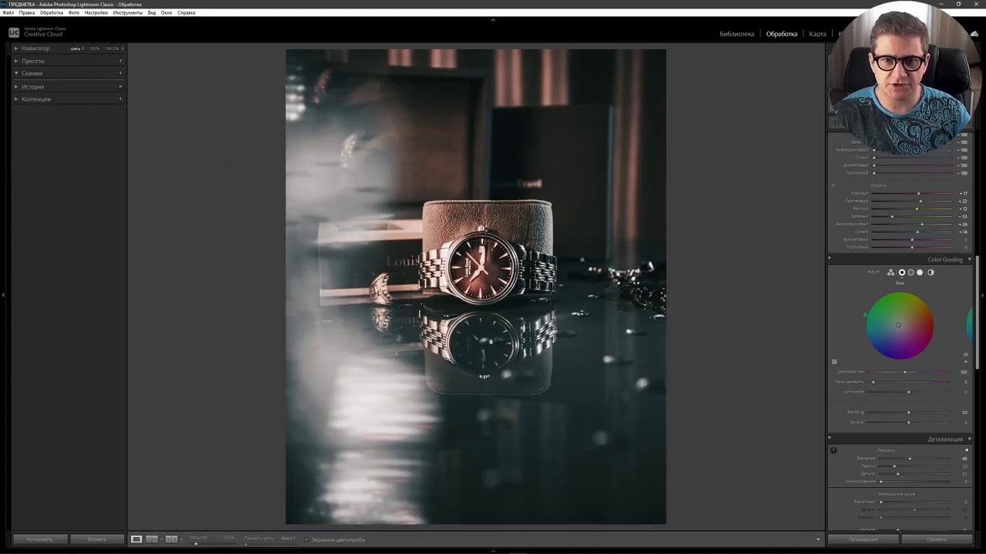
{"action": "scroll", "coordinate": [810, 339], "scroll_direction": "up", "scroll_amount": 10}
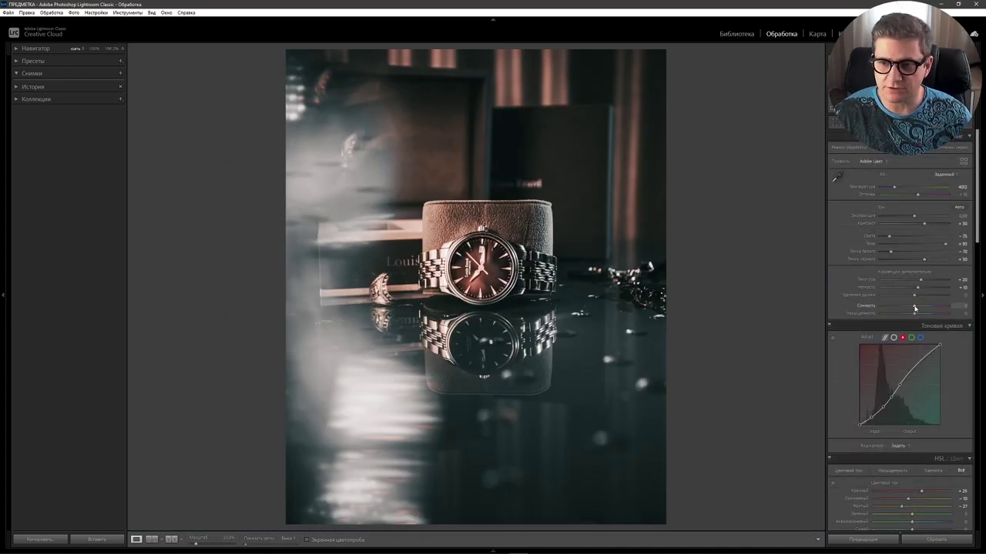
{"action": "left_click_drag", "start_coordinate": [915, 309], "coordinate": [909, 316]}
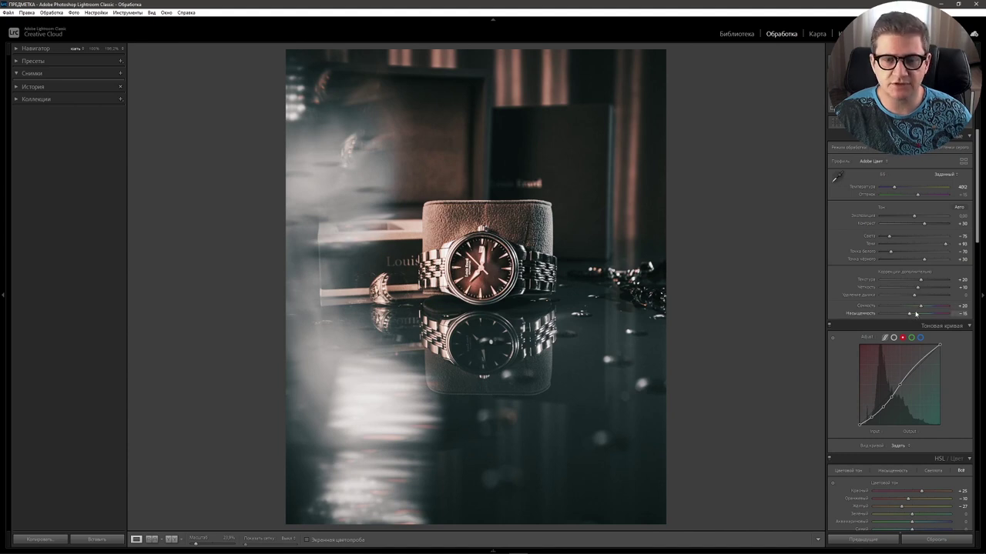
{"action": "left_click_drag", "start_coordinate": [893, 187], "coordinate": [897, 187]}
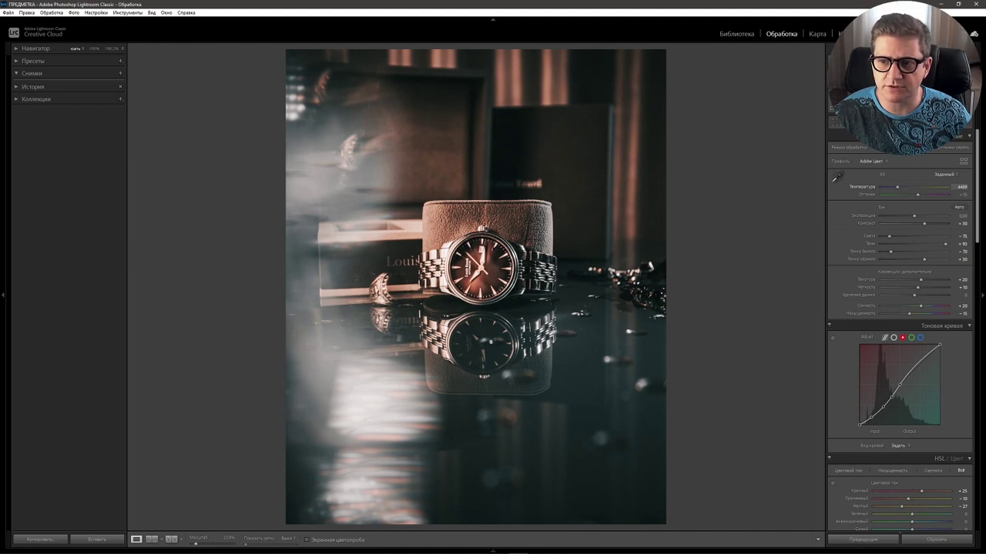
{"action": "left_click_drag", "start_coordinate": [898, 187], "coordinate": [896, 187]}
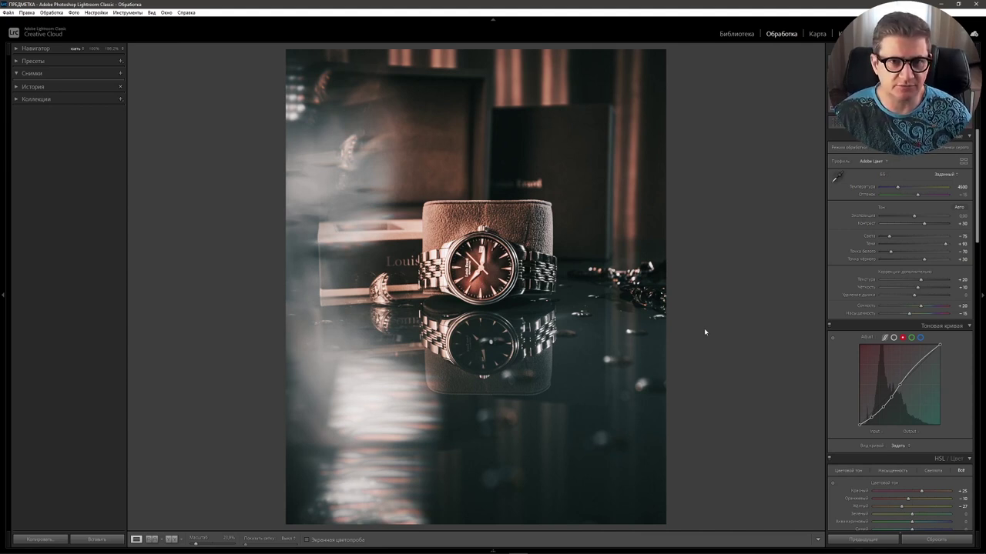
Add shadow and midtone points on the blue tone curve, then compare Before/After
{"action": "left_click", "coordinate": [911, 337]}
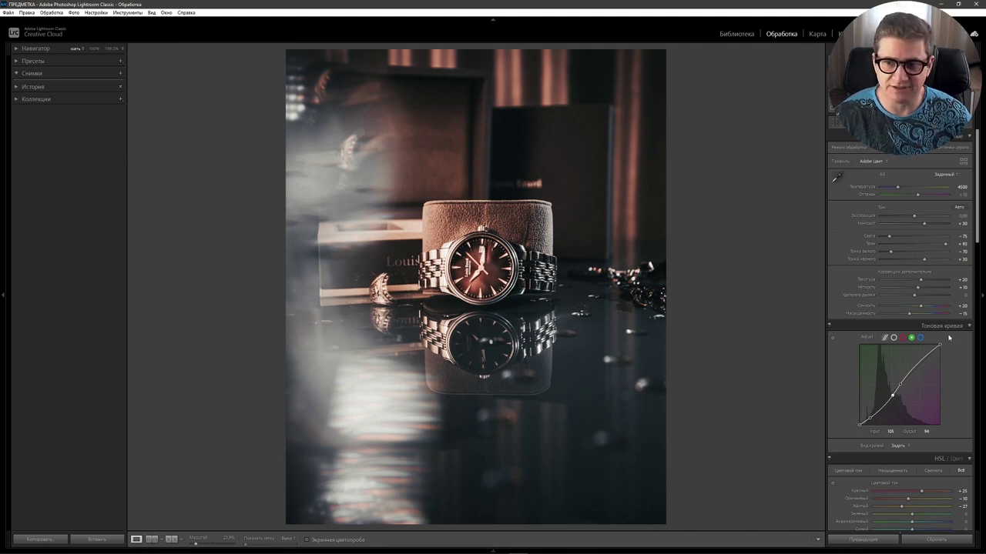
{"action": "left_click", "coordinate": [920, 337]}
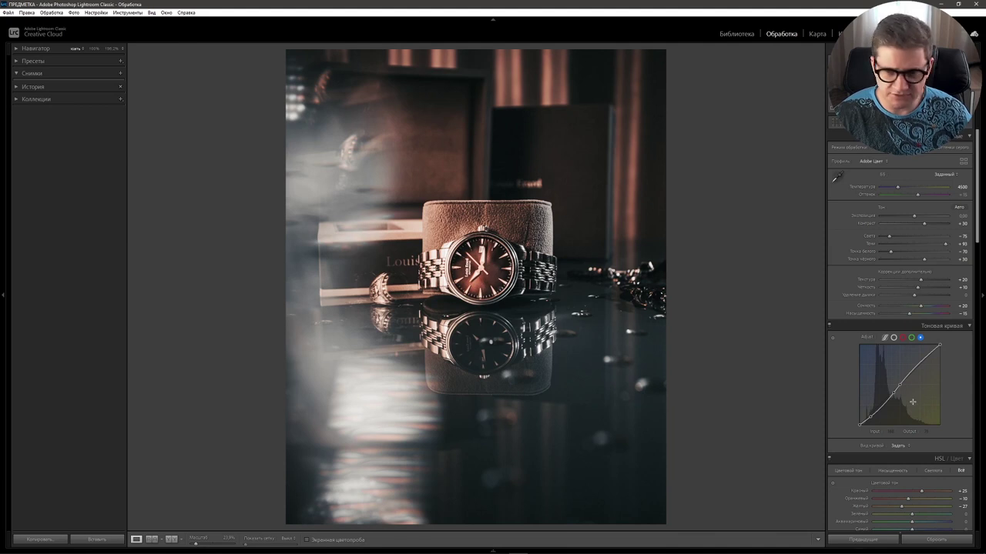
{"action": "key", "text": "alt"}
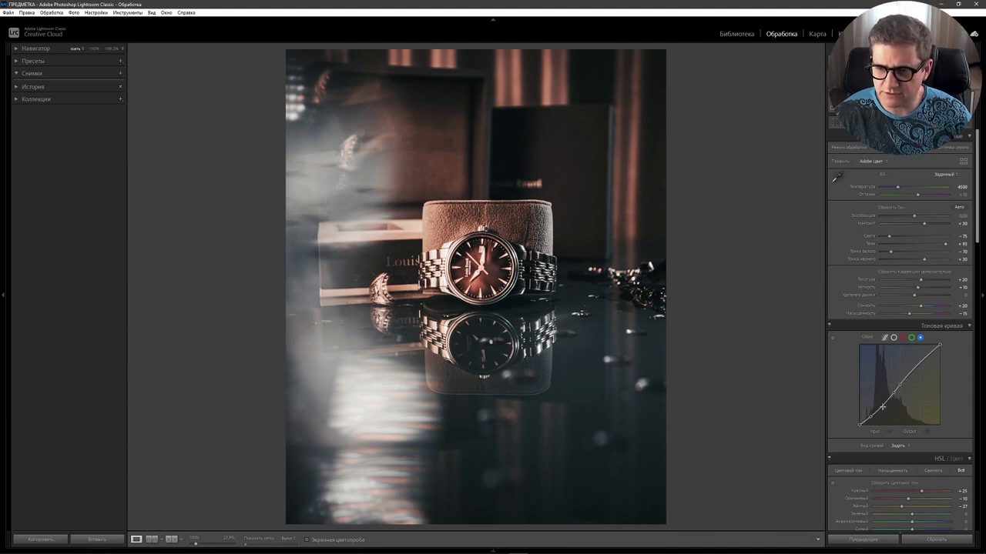
{"action": "left_click", "coordinate": [887, 402]}
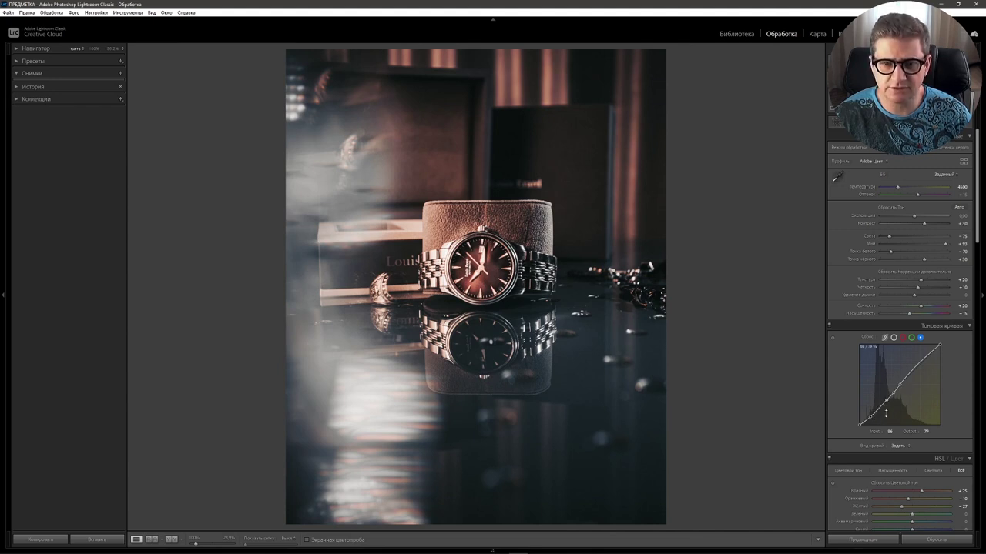
{"action": "key", "text": "alt"}
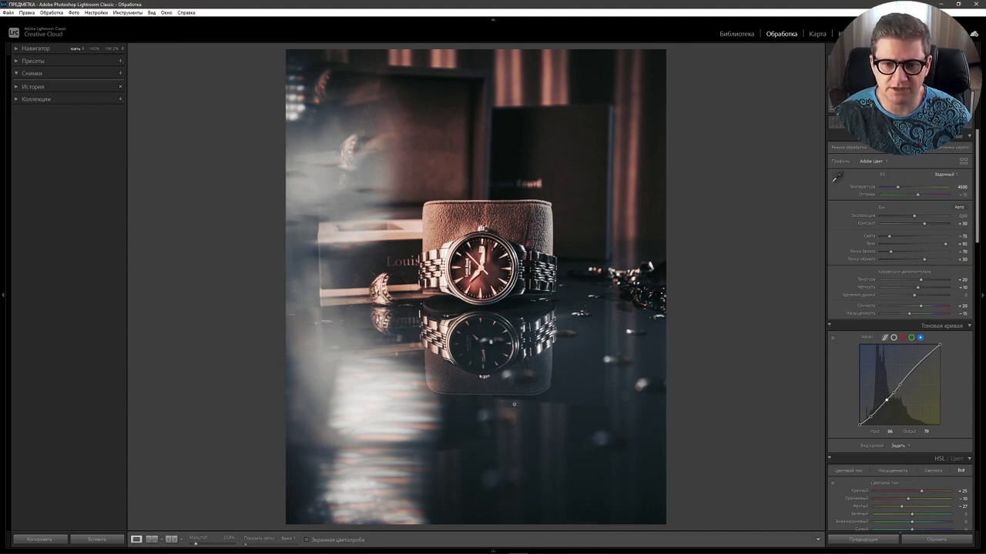
{"action": "left_click", "coordinate": [901, 387]}
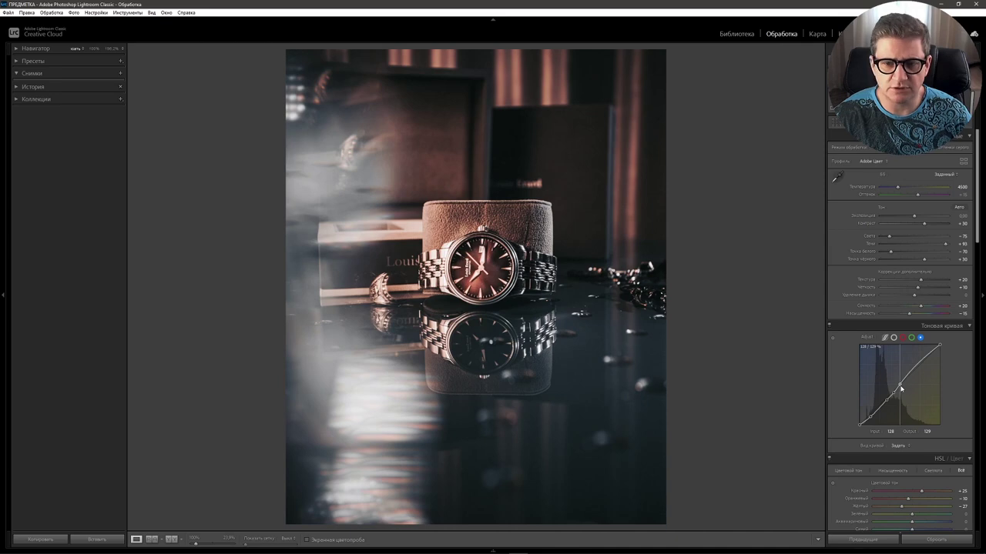
{"action": "key", "text": "backslash"}
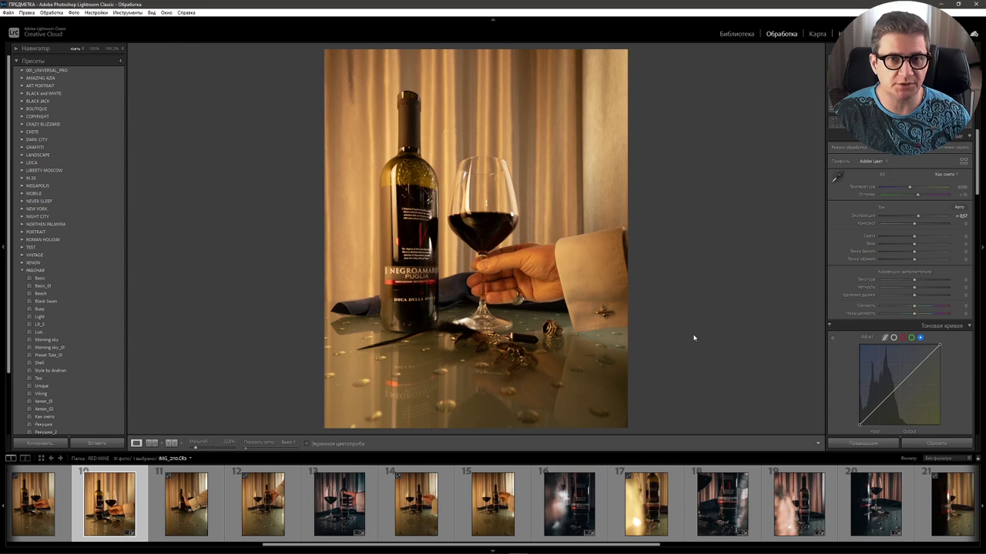
Apply the Lux preset to the wine photo with the filmstrip hidden, and cool its Temperature
{"action": "left_click", "coordinate": [493, 550]}
{"action": "left_click", "coordinate": [38, 332]}
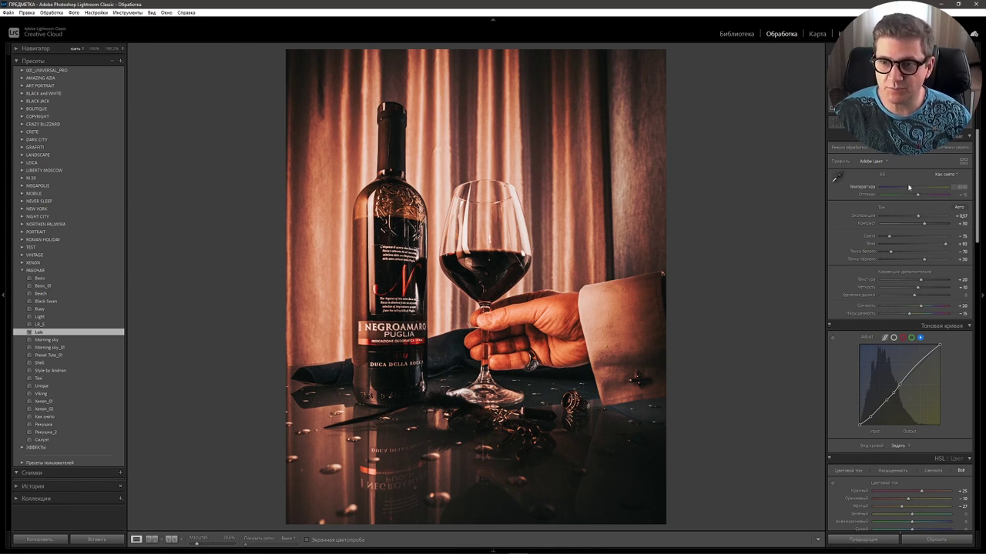
{"action": "left_click_drag", "start_coordinate": [908, 188], "coordinate": [891, 187]}
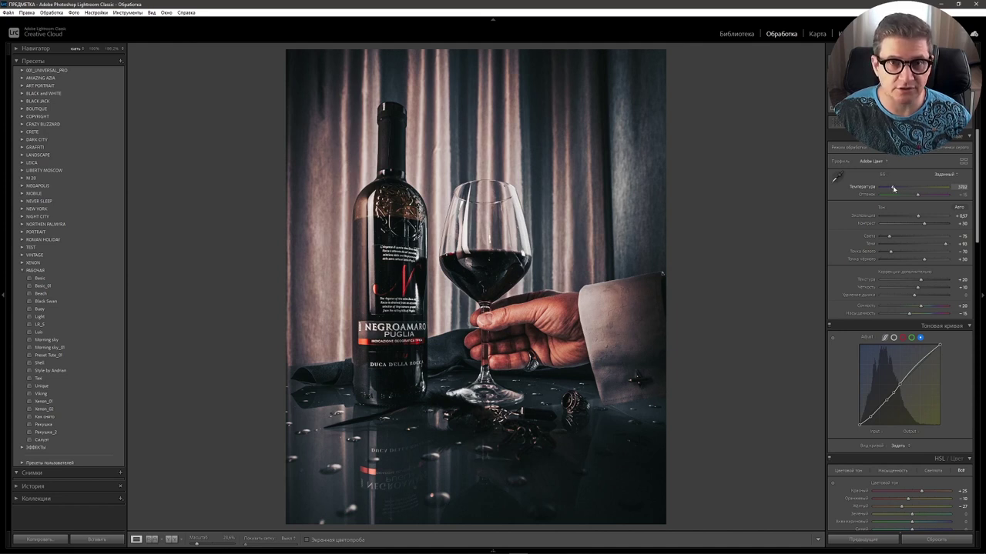
Lower Orange saturation and luminance in HSL, and raise Exposure slightly
{"action": "scroll", "coordinate": [935, 289], "scroll_direction": "down", "scroll_amount": 5}
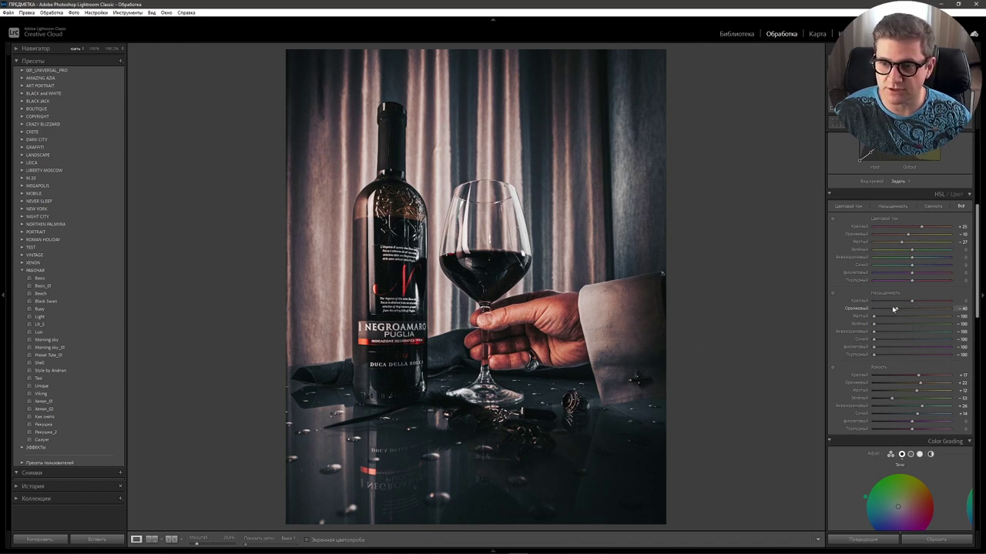
{"action": "left_click_drag", "start_coordinate": [896, 309], "coordinate": [885, 310]}
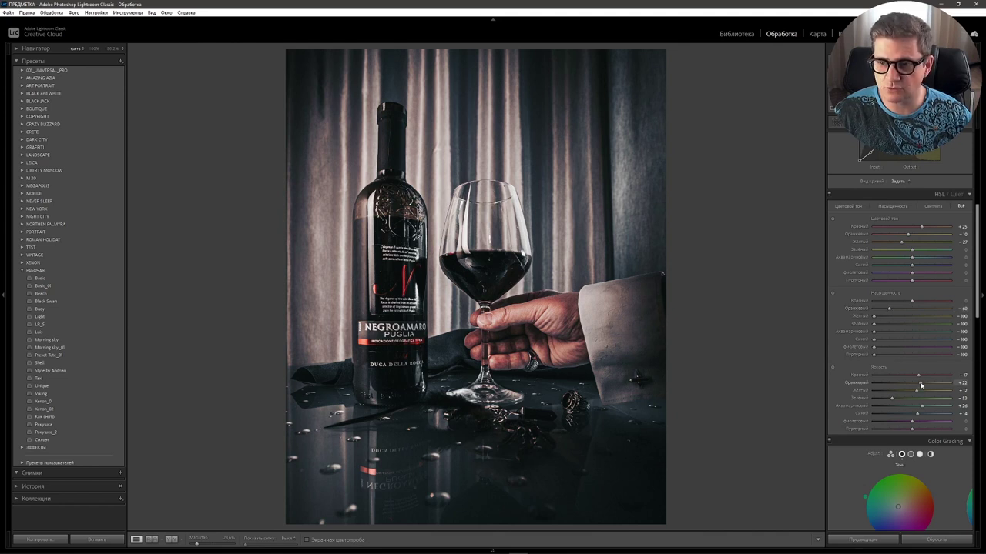
{"action": "left_click_drag", "start_coordinate": [919, 383], "coordinate": [909, 383]}
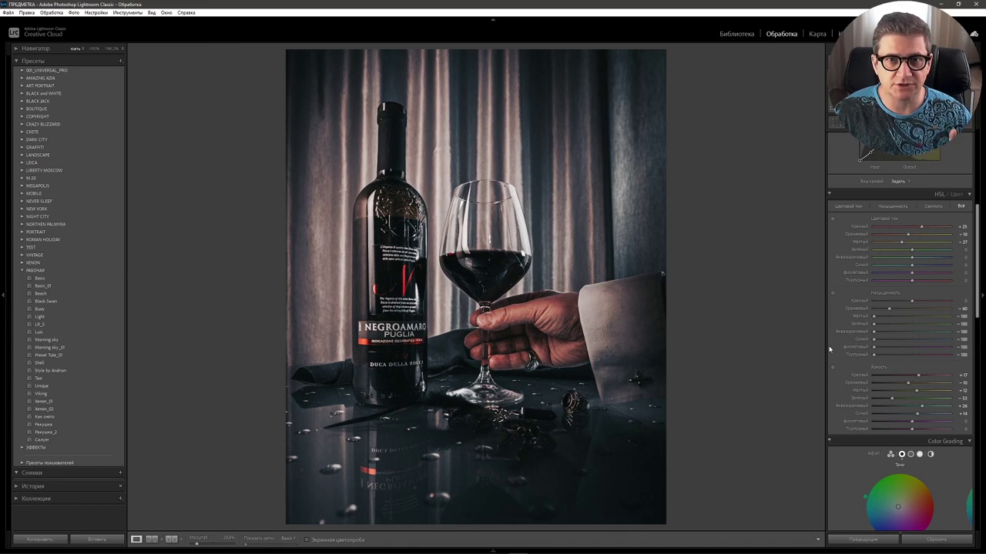
{"action": "scroll", "coordinate": [886, 308], "scroll_direction": "up", "scroll_amount": 5}
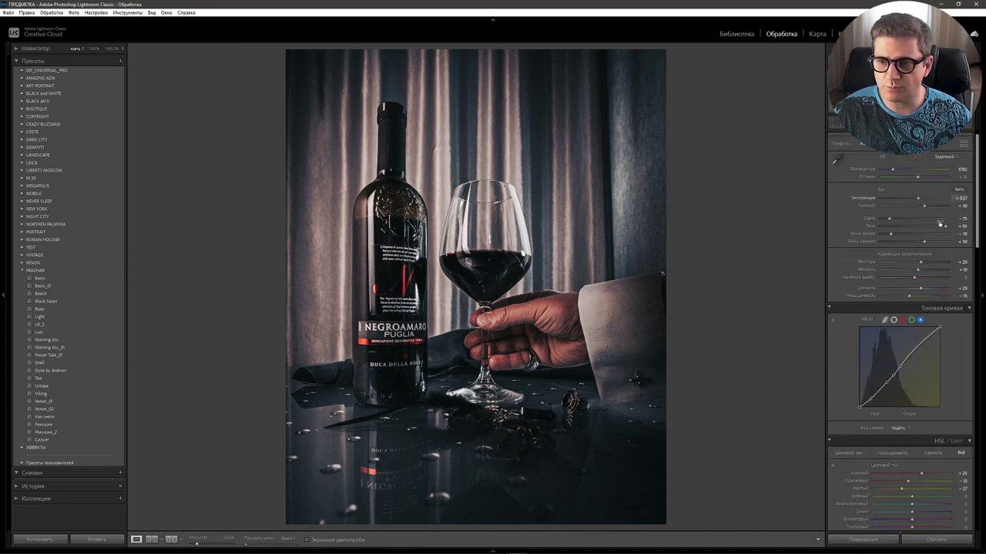
{"action": "left_click_drag", "start_coordinate": [917, 198], "coordinate": [922, 200]}
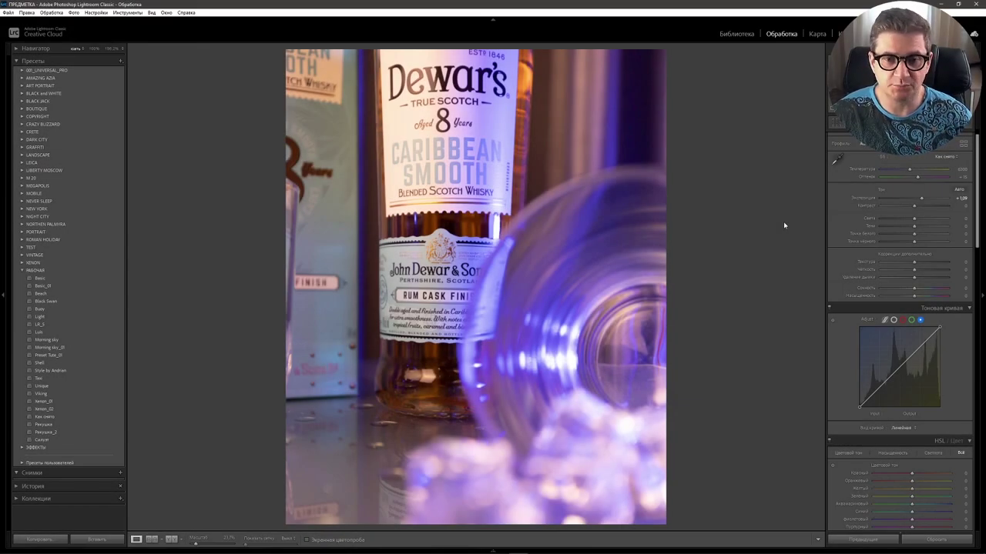
Apply the saved Lux preset to the Dewar's whisky photo
{"action": "left_click", "coordinate": [39, 332]}
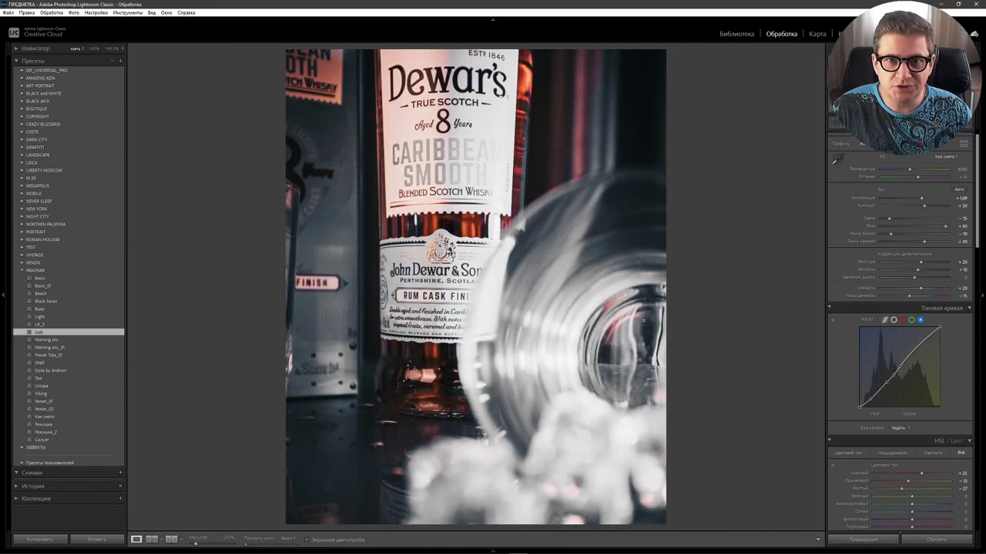